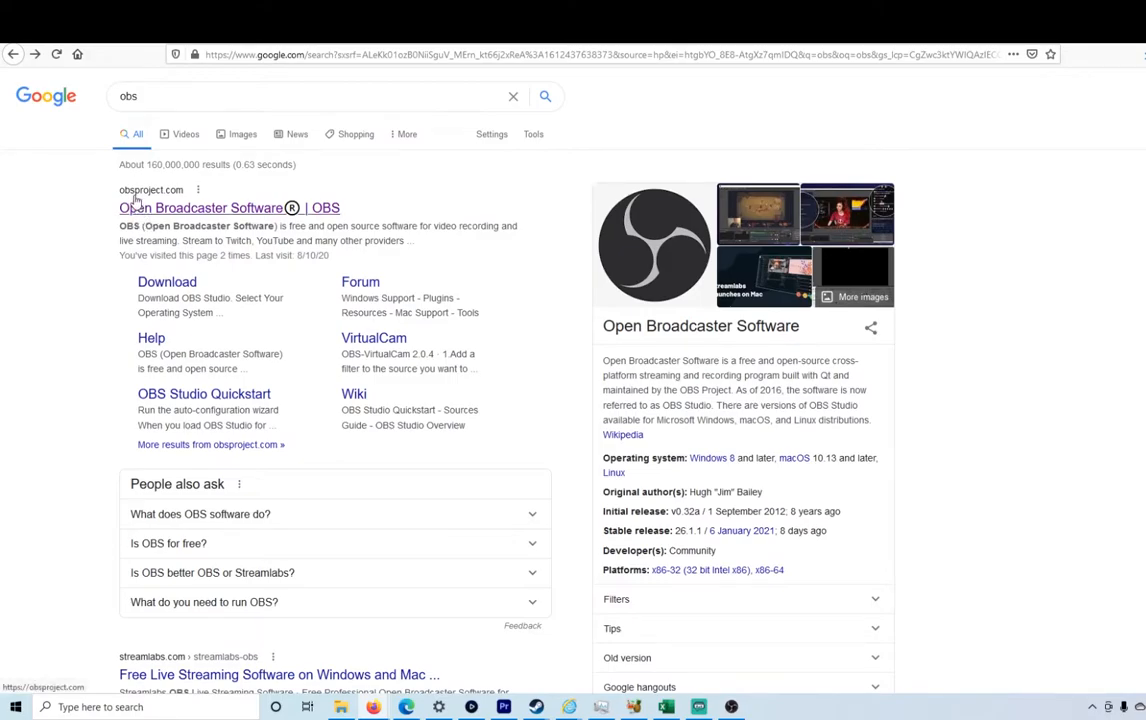
Open the OBS Project website from the search results and try to download the Windows installer, declining to save it
{"action": "left_click", "coordinate": [175, 212]}
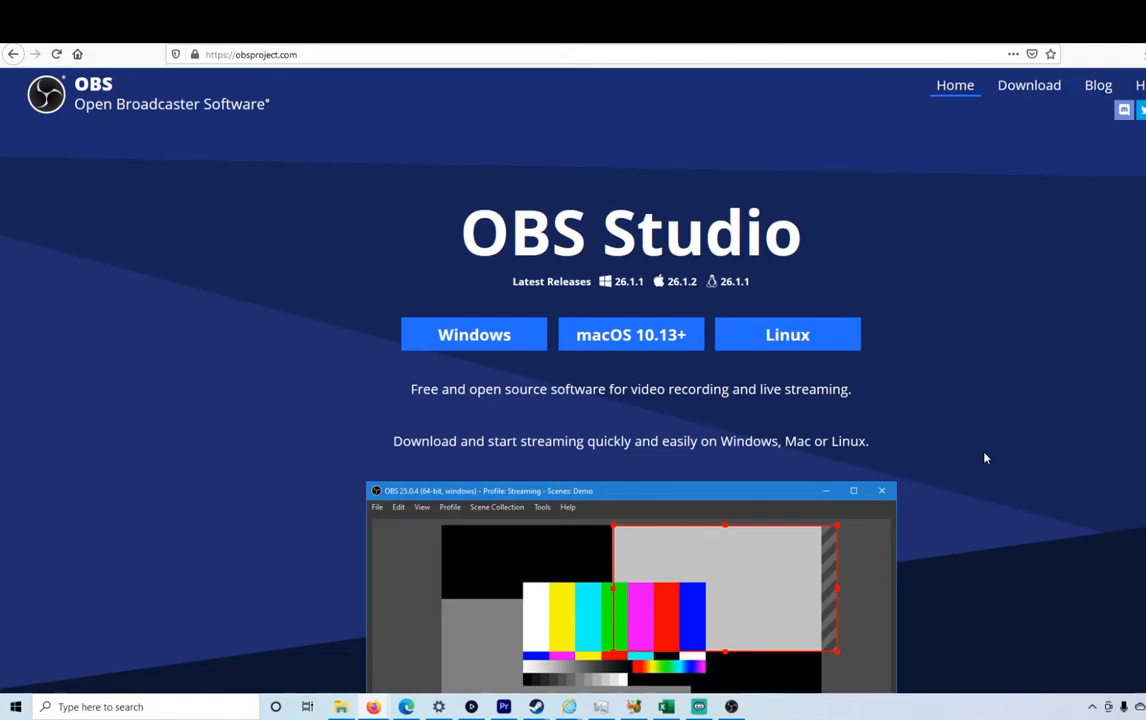
{"action": "left_click", "coordinate": [474, 334]}
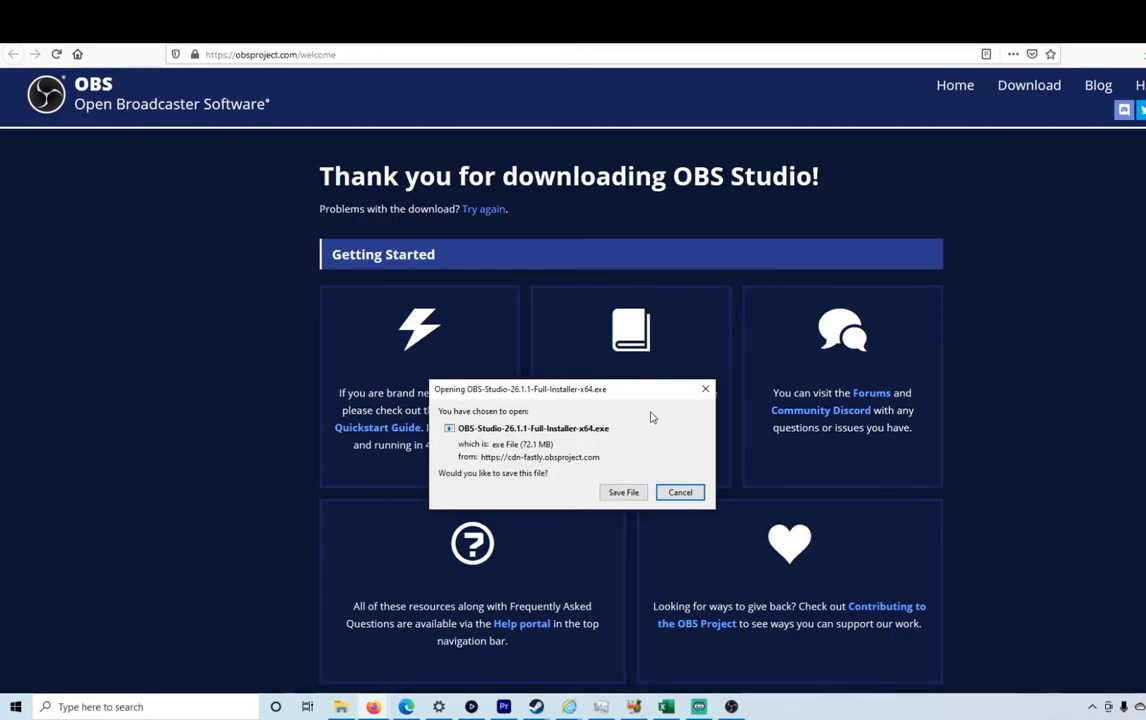
{"action": "left_click", "coordinate": [680, 492]}
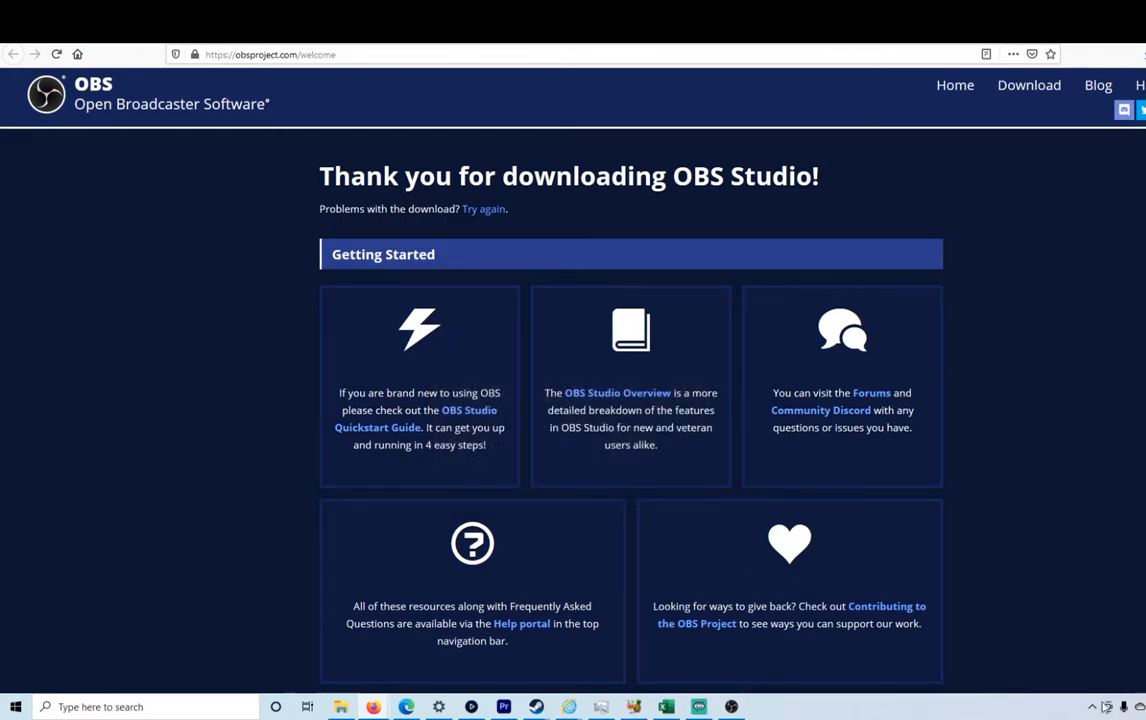
Switch to OBS Studio and open its settings
{"action": "left_click", "coordinate": [731, 706]}
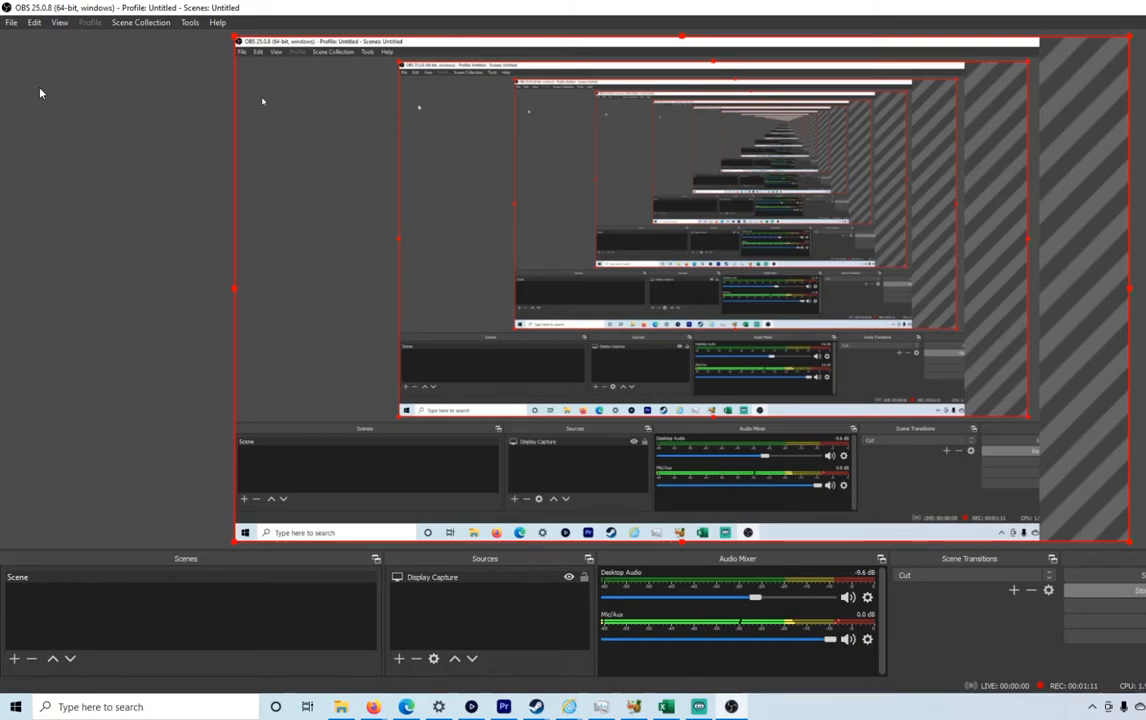
{"action": "left_click", "coordinate": [12, 23]}
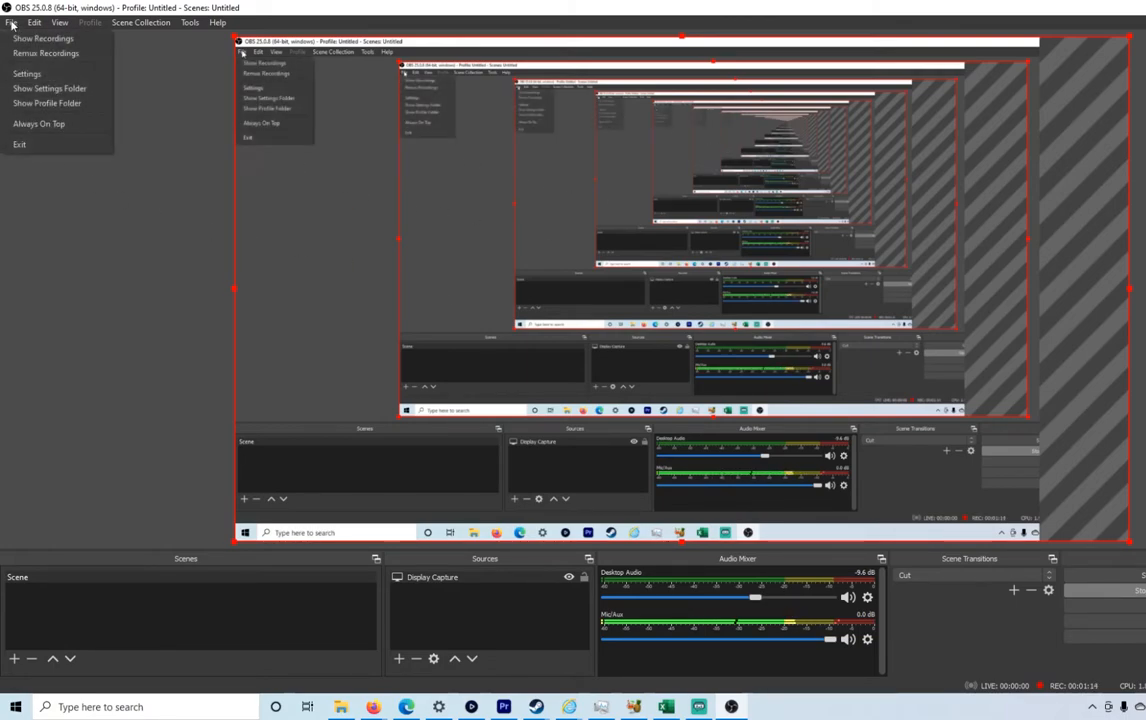
{"action": "left_click", "coordinate": [20, 73]}
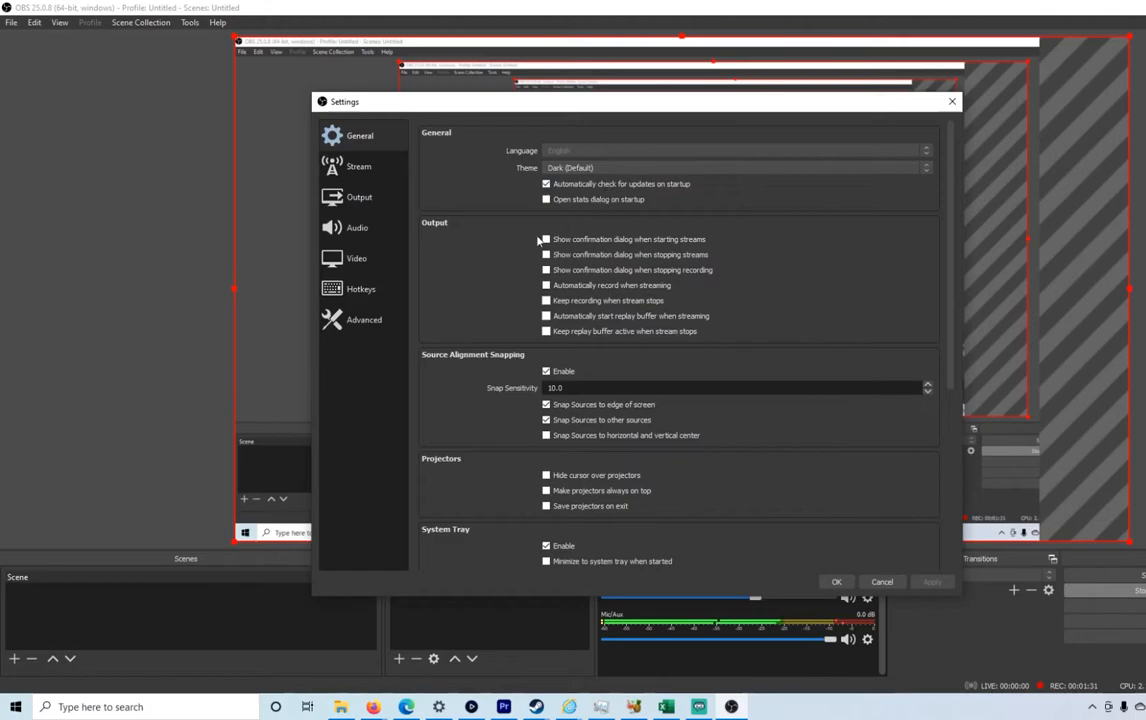
Try the Acri, Rachni and System themes in the general settings, and restore the Dark (Default) theme
{"action": "left_click", "coordinate": [721, 171]}
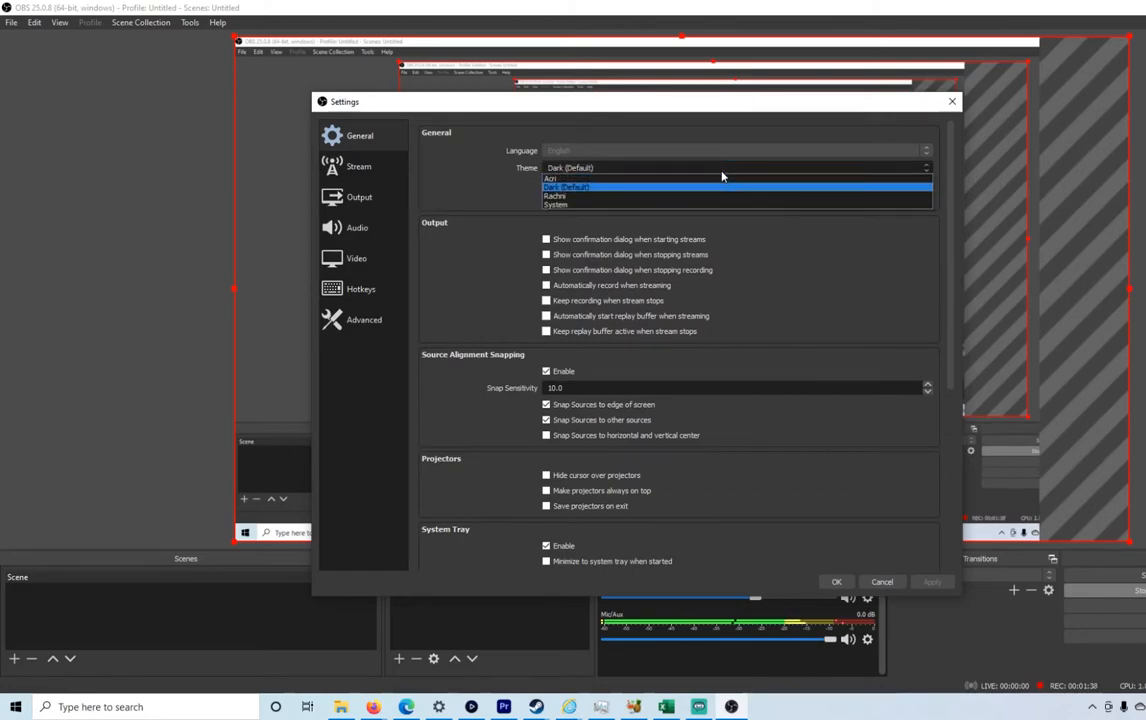
{"action": "left_click", "coordinate": [672, 180]}
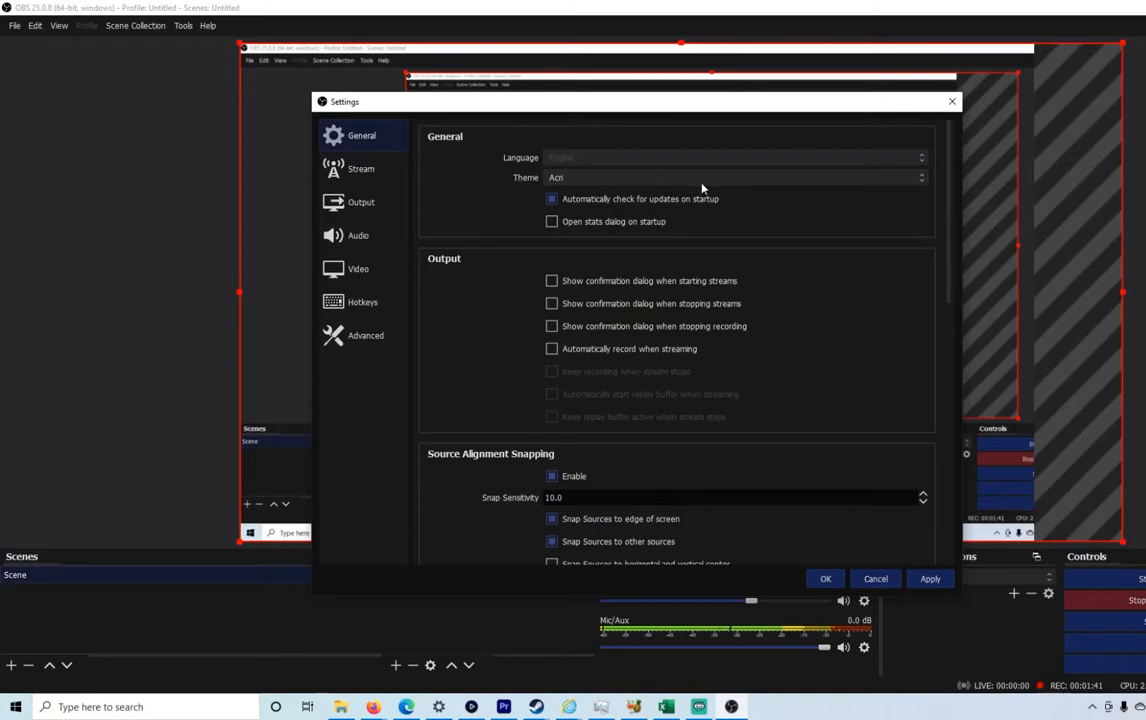
{"action": "left_click", "coordinate": [754, 183]}
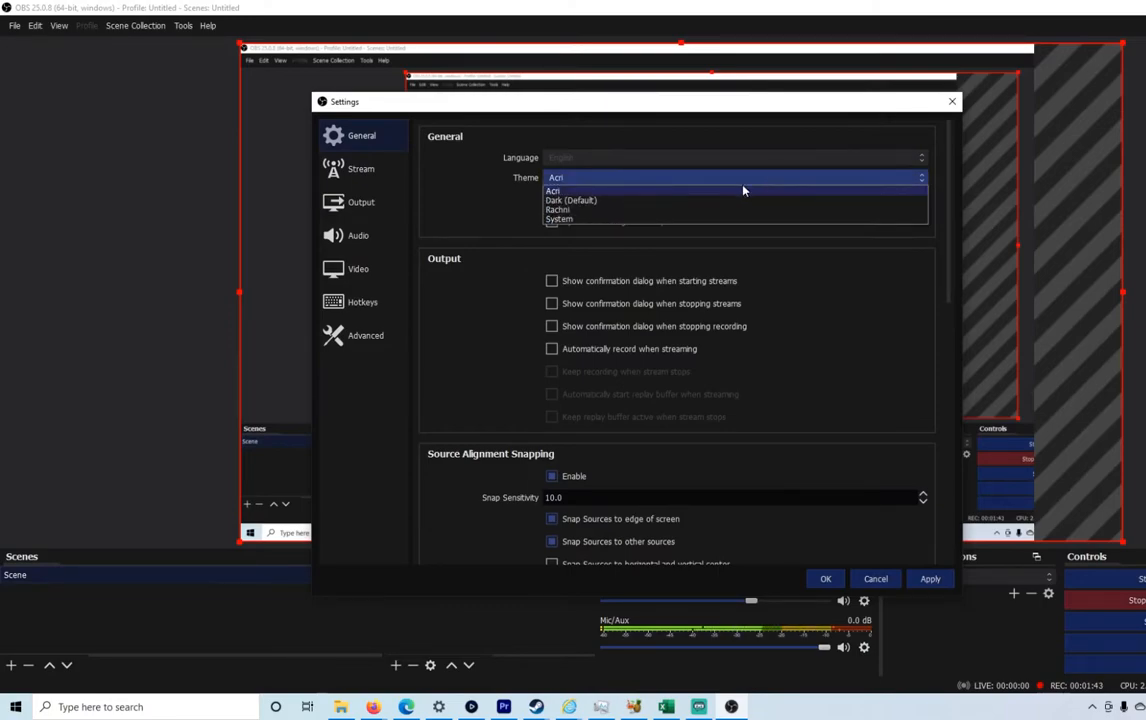
{"action": "left_click", "coordinate": [665, 209]}
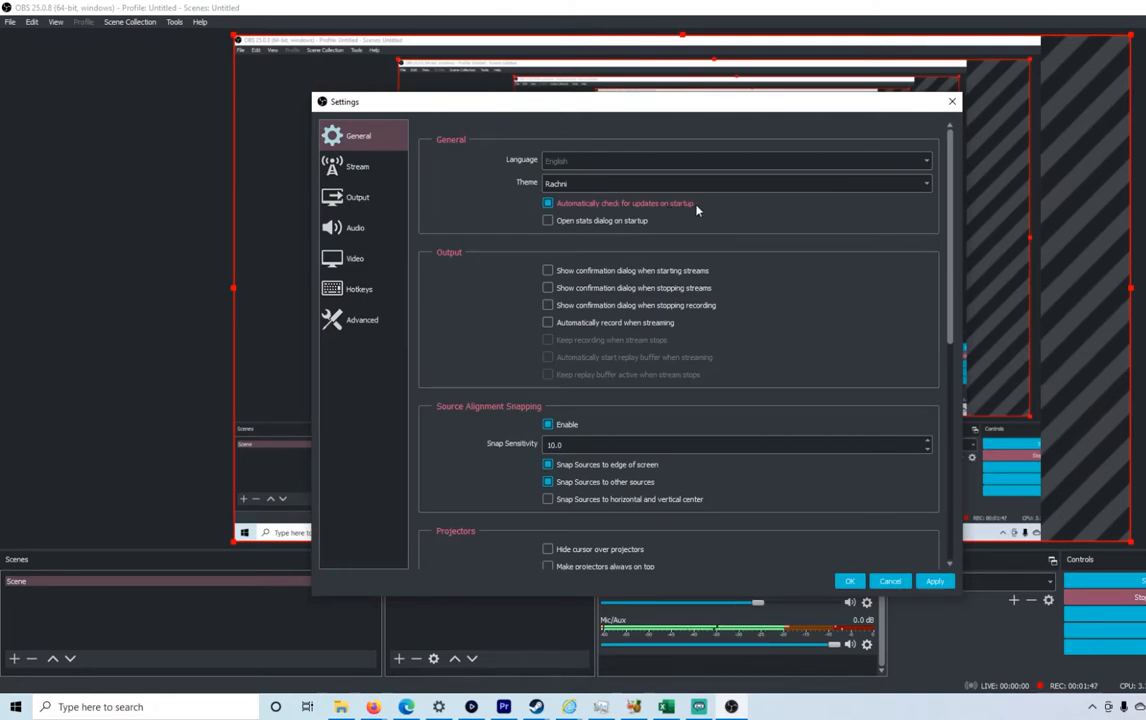
{"action": "left_click", "coordinate": [812, 185]}
{"action": "left_click", "coordinate": [690, 223]}
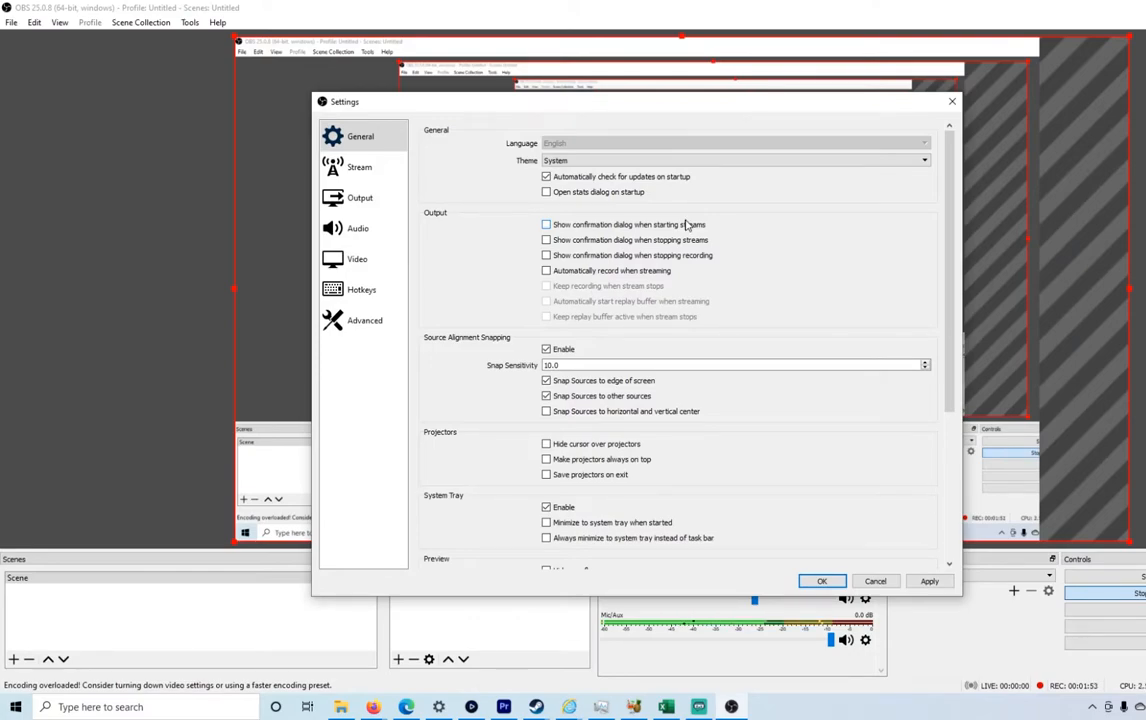
{"action": "left_click", "coordinate": [724, 164]}
{"action": "left_click", "coordinate": [622, 182]}
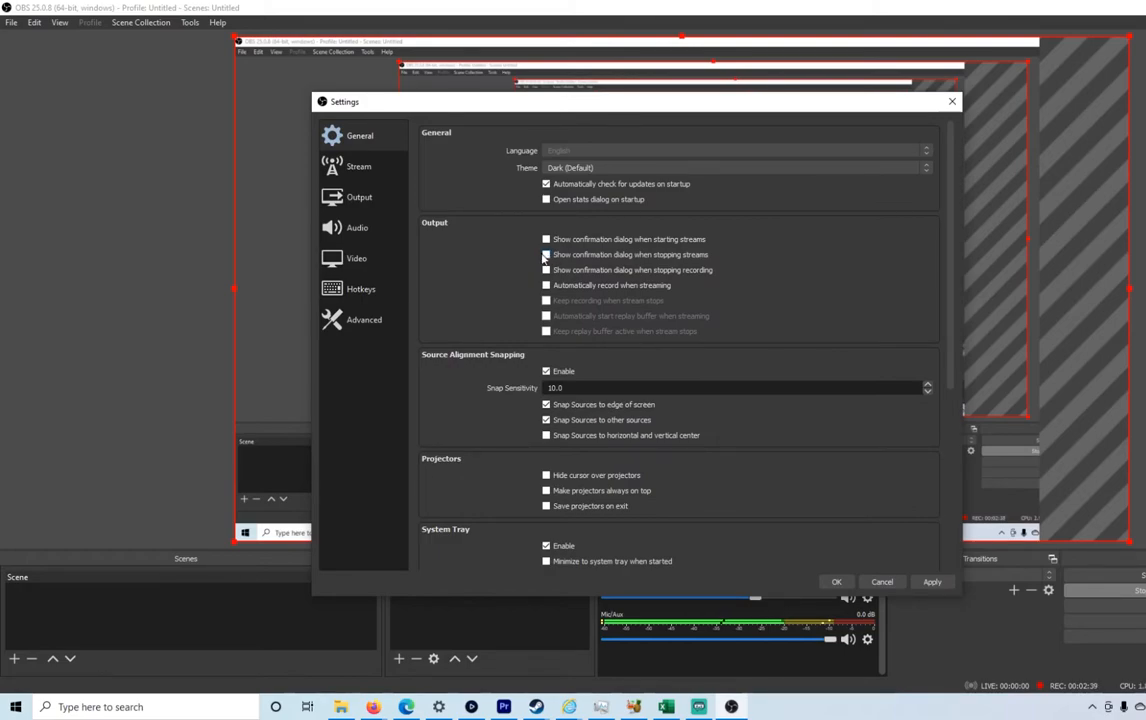
Look over the remaining general settings and the available streaming services and servers in the stream settings
{"action": "scroll", "coordinate": [539, 376], "scroll_direction": "down", "scroll_amount": 5}
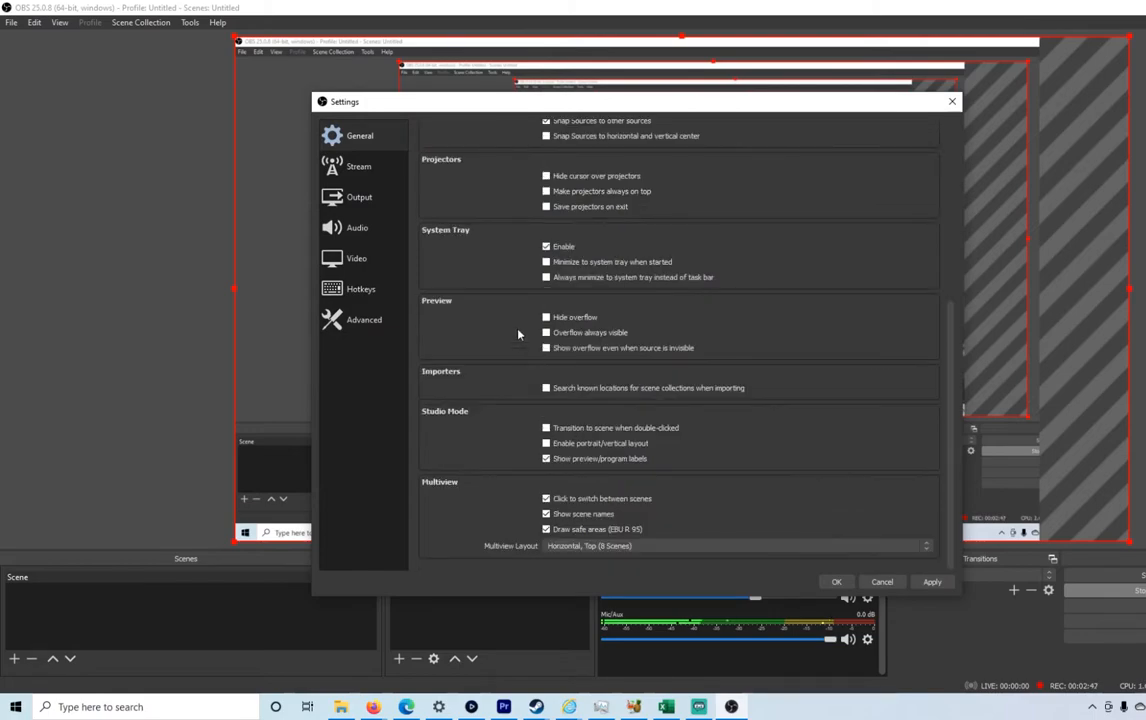
{"action": "scroll", "coordinate": [521, 340], "scroll_direction": "up", "scroll_amount": 5}
{"action": "left_click", "coordinate": [362, 170]}
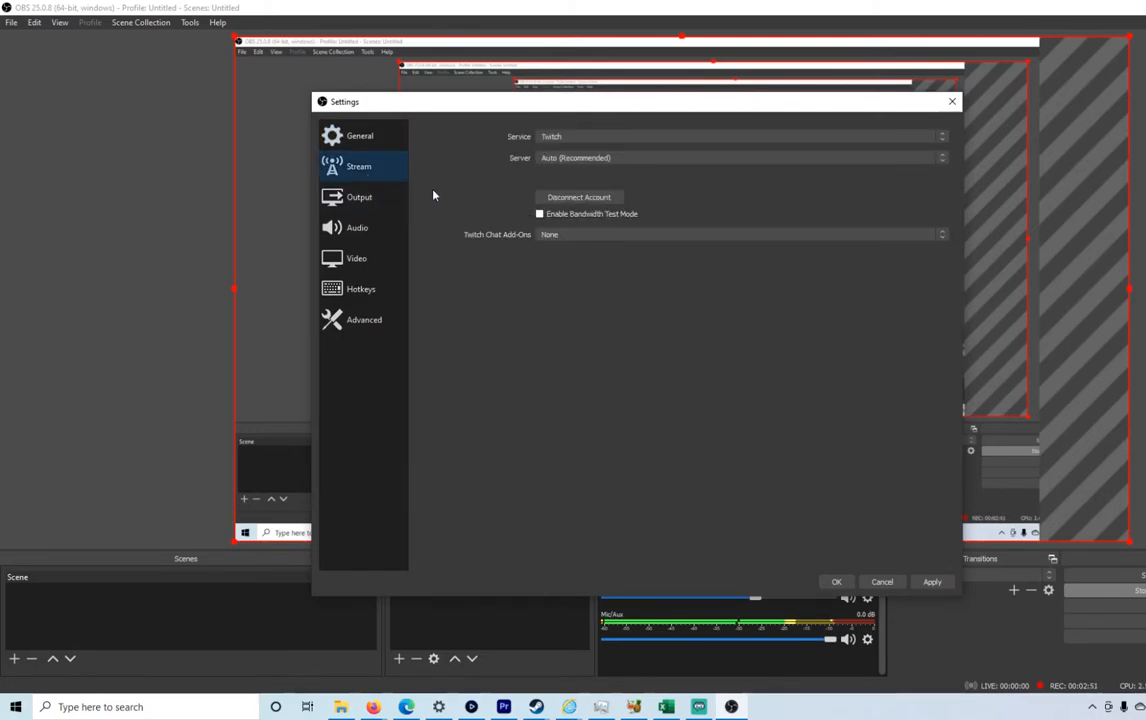
{"action": "left_click", "coordinate": [737, 140]}
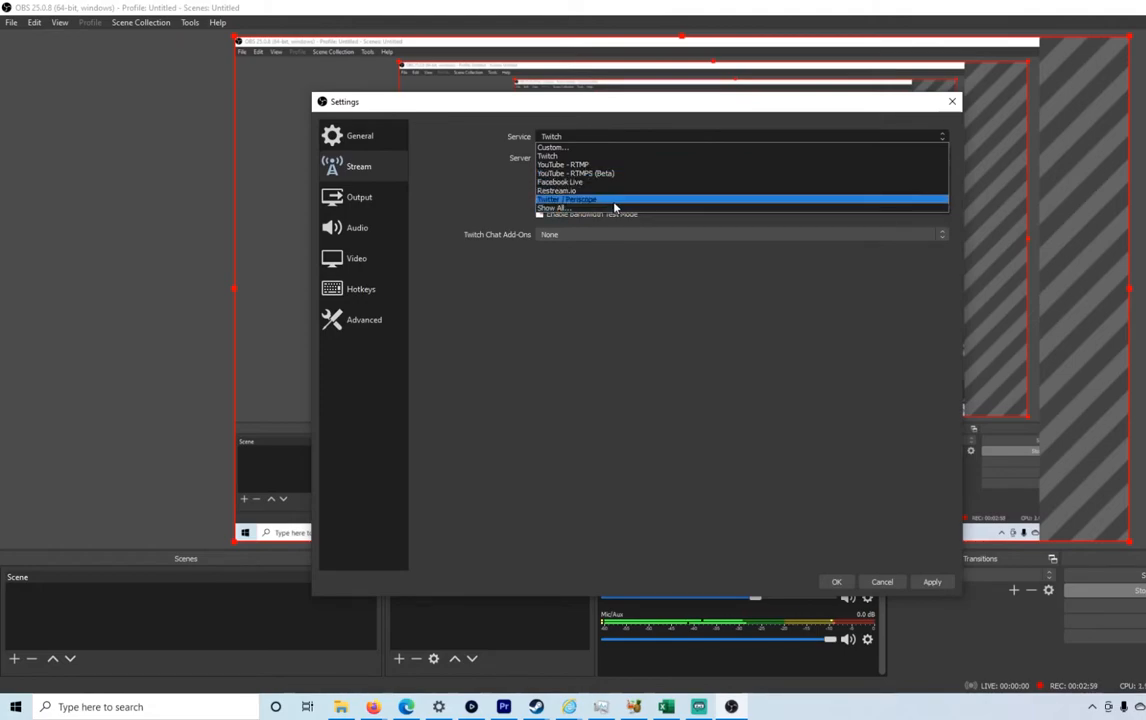
{"action": "left_click", "coordinate": [688, 349]}
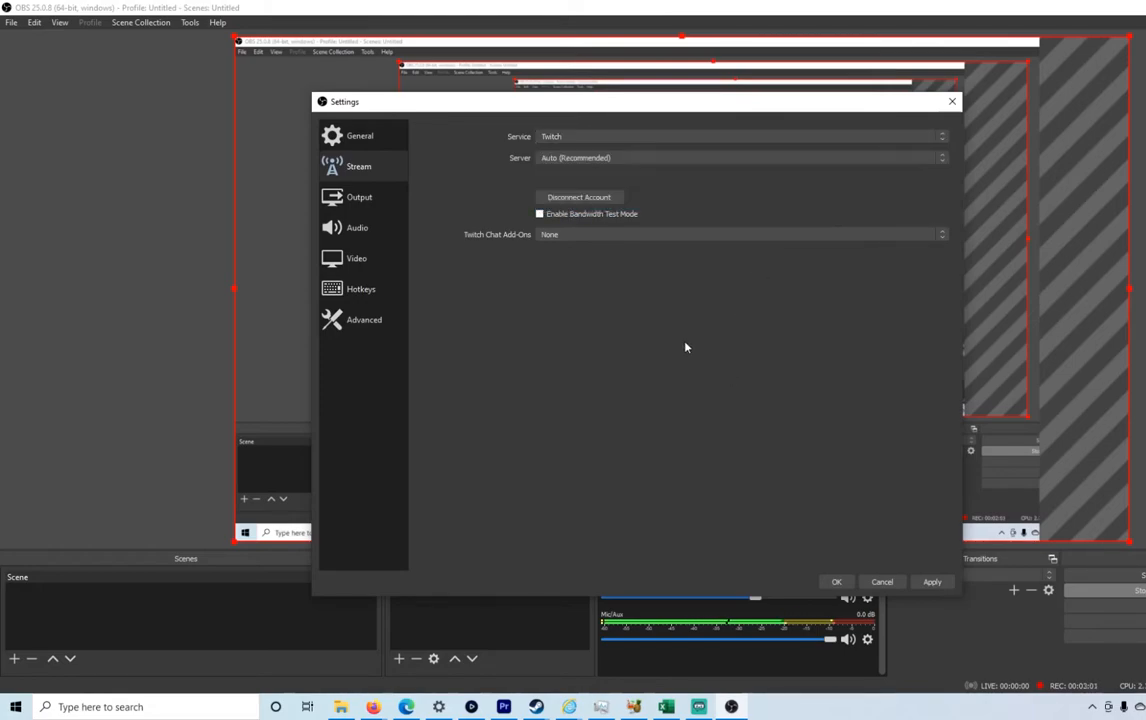
{"action": "left_click", "coordinate": [621, 160]}
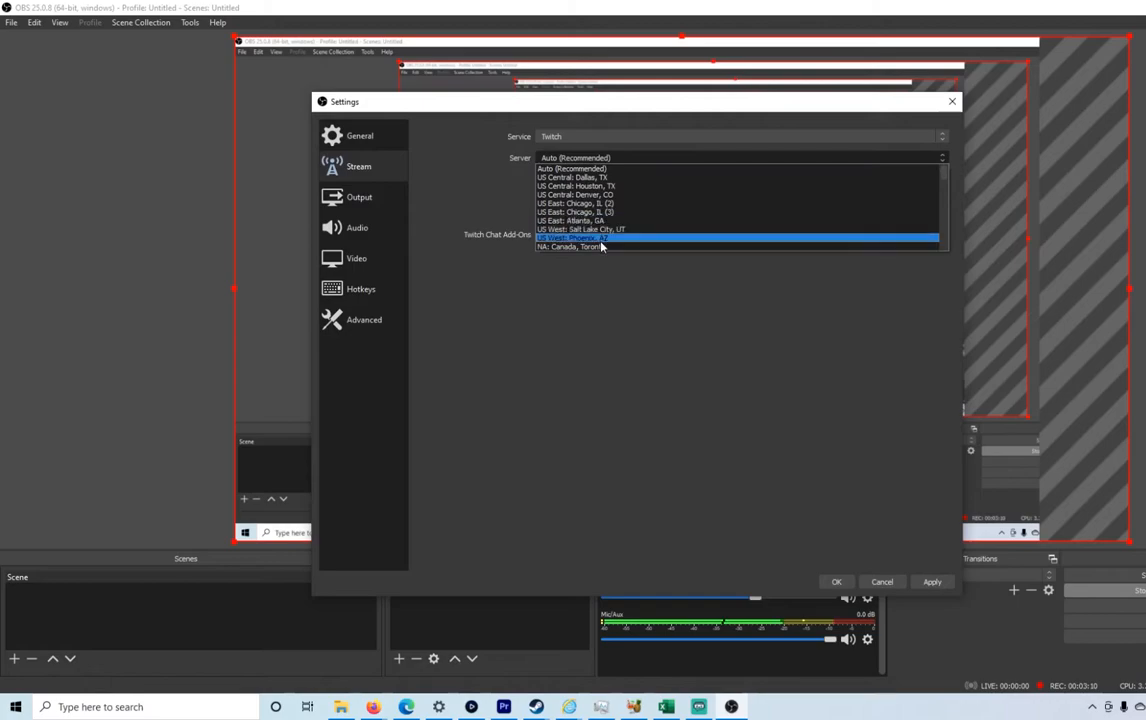
{"action": "left_click", "coordinate": [491, 200]}
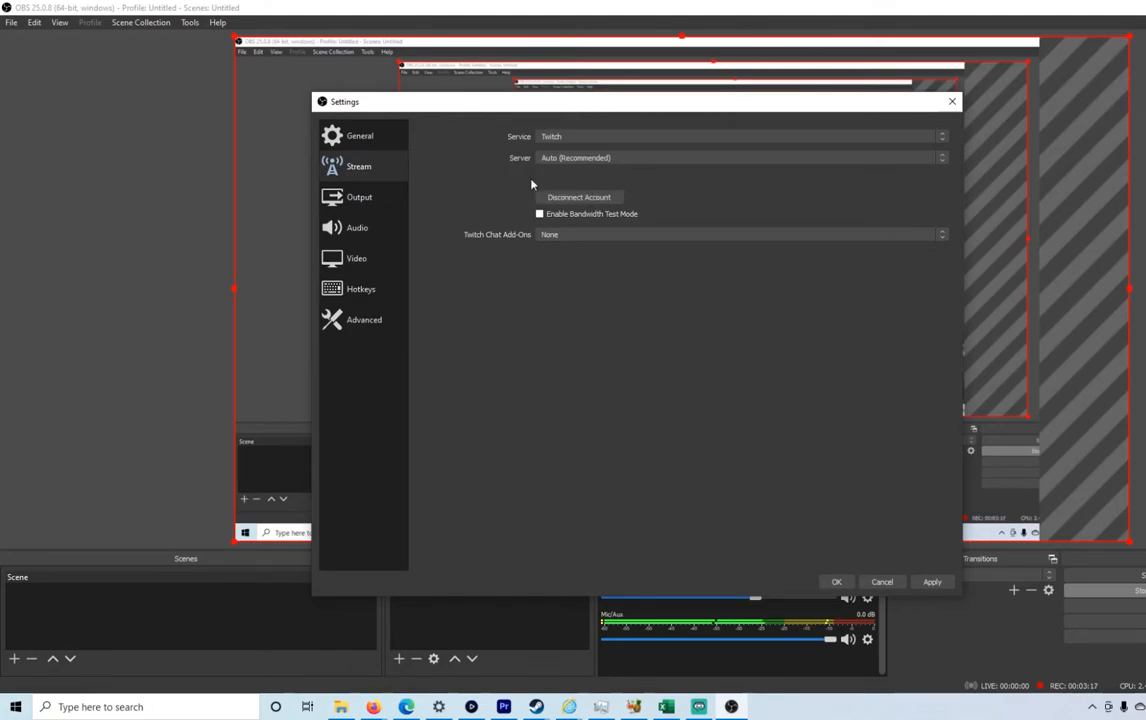
Try a streaming video bitrate of 3000 Kbps in the output settings and set it back to 6000 Kbps
{"action": "left_click", "coordinate": [390, 201]}
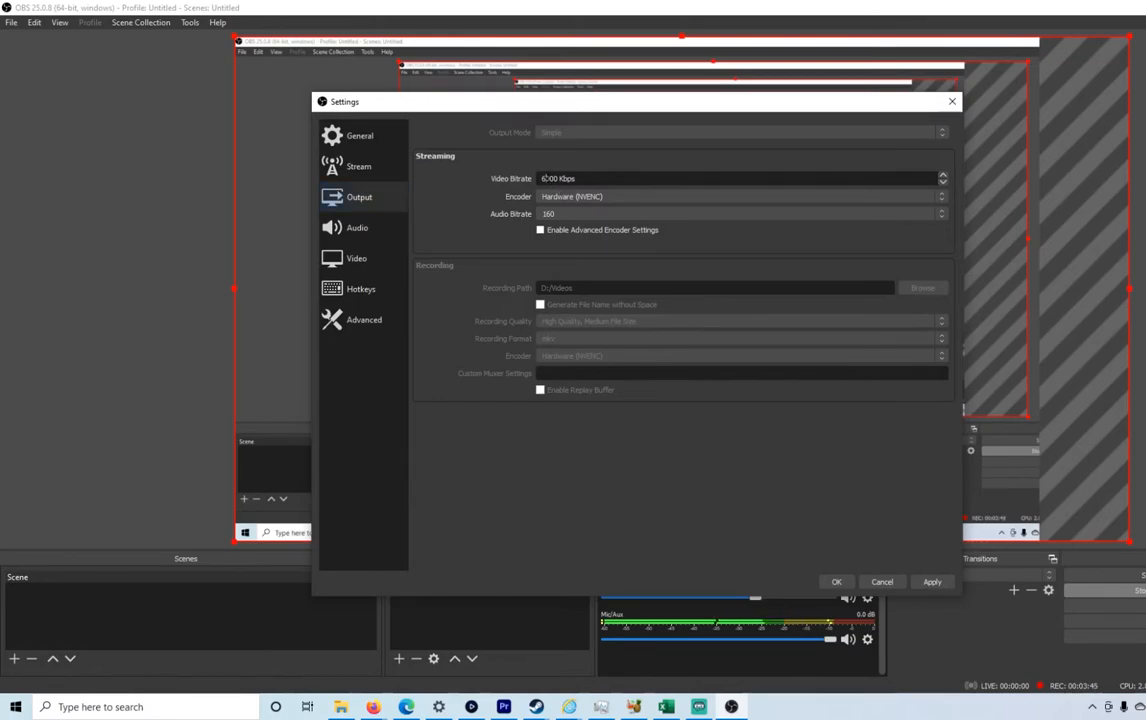
{"action": "key", "text": "BackSpace"}
{"action": "type", "text": "3"}
{"action": "key", "text": "BackSpace"}
{"action": "type", "text": "6"}
Review the audio devices, choosing Default for Mic/Auxiliary Audio, and view the video settings
{"action": "left_click", "coordinate": [370, 232]}
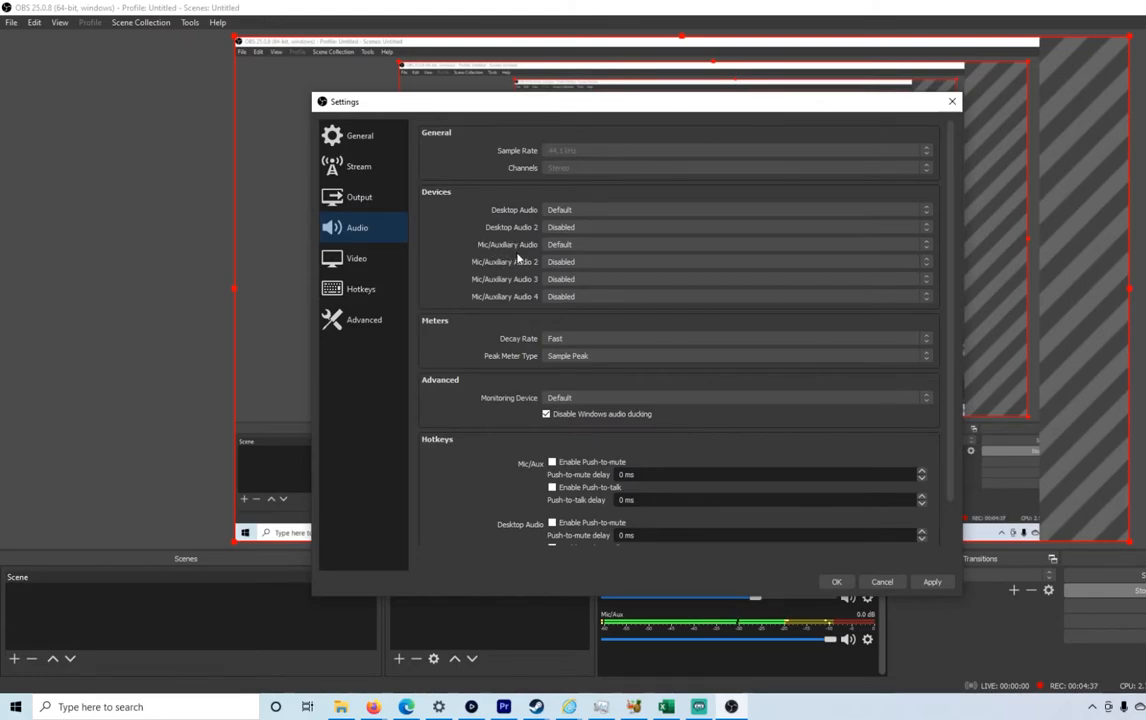
{"action": "left_click", "coordinate": [625, 245]}
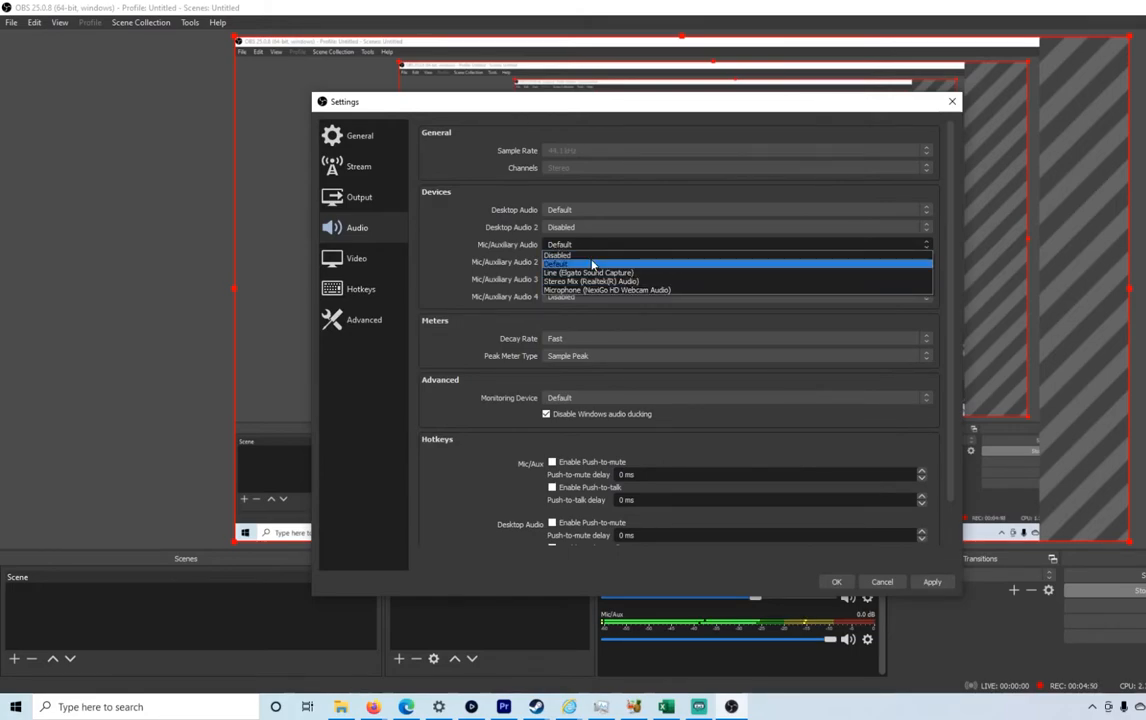
{"action": "left_click", "coordinate": [595, 263]}
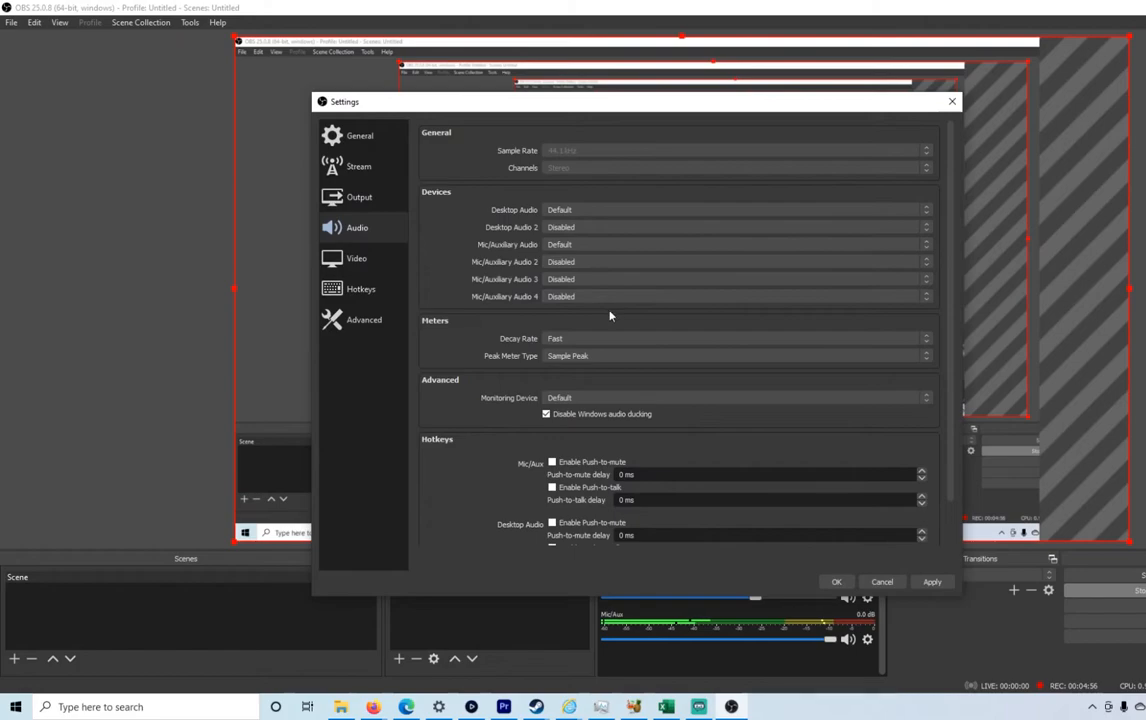
{"action": "left_click", "coordinate": [382, 271]}
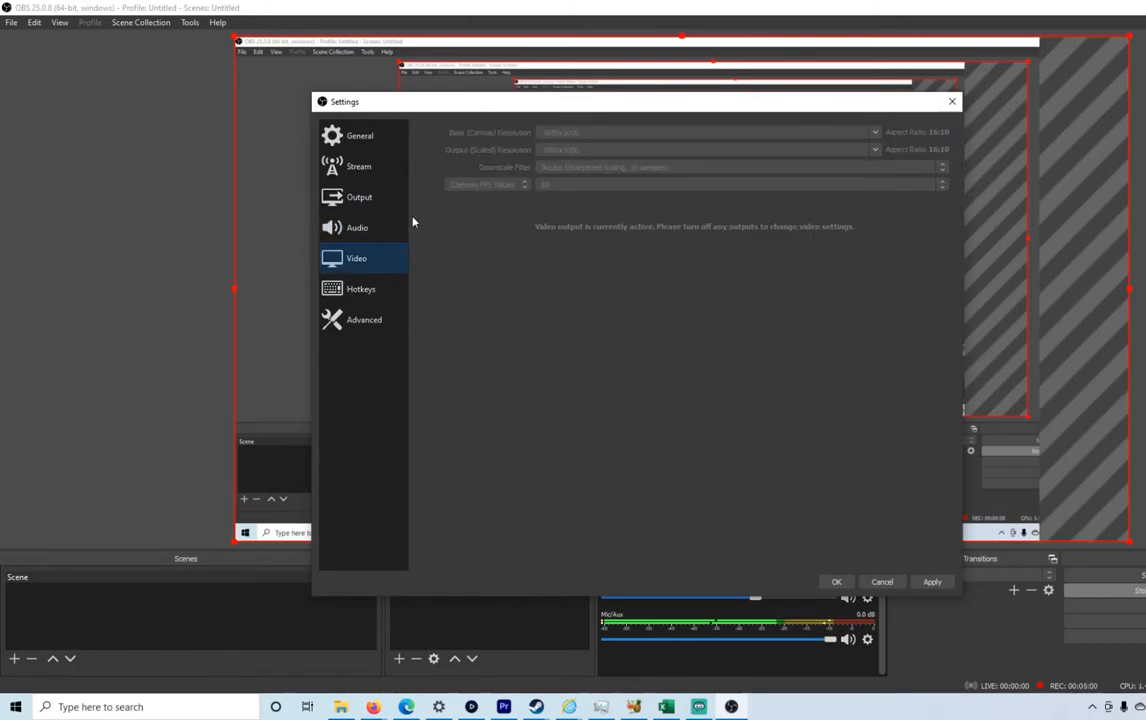
Try M and N as the start and stop streaming hotkeys, look over the audio hotkeys, and discard the settings changes
{"action": "left_click", "coordinate": [378, 288]}
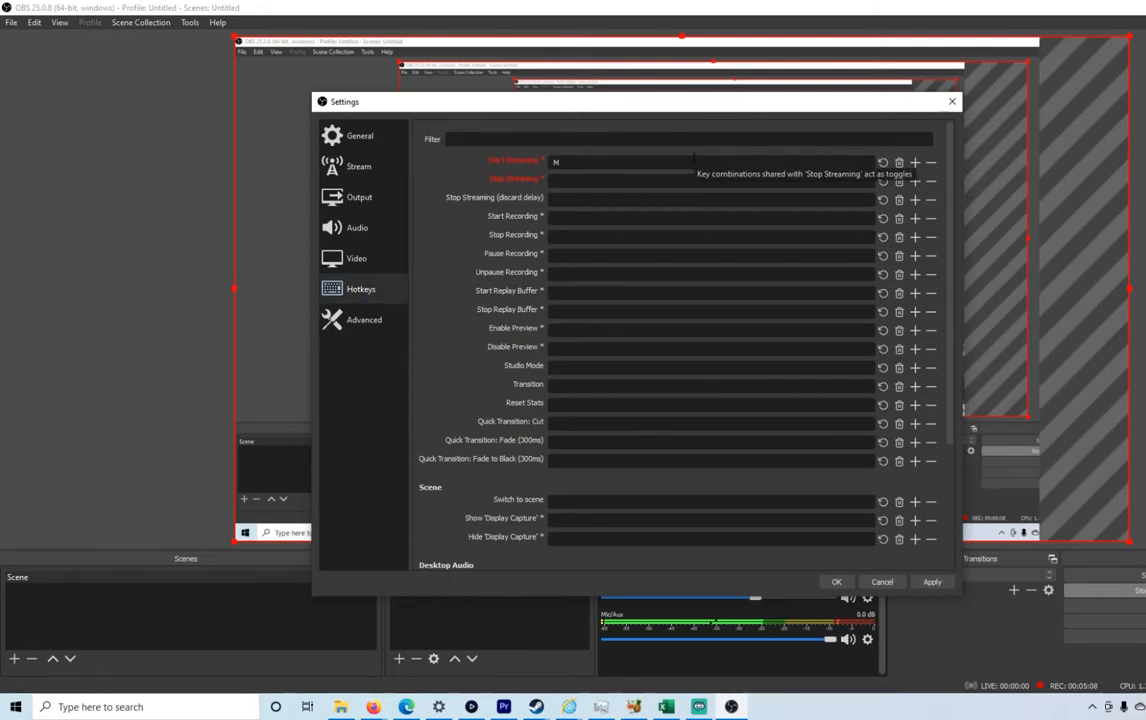
{"action": "left_click", "coordinate": [645, 179]}
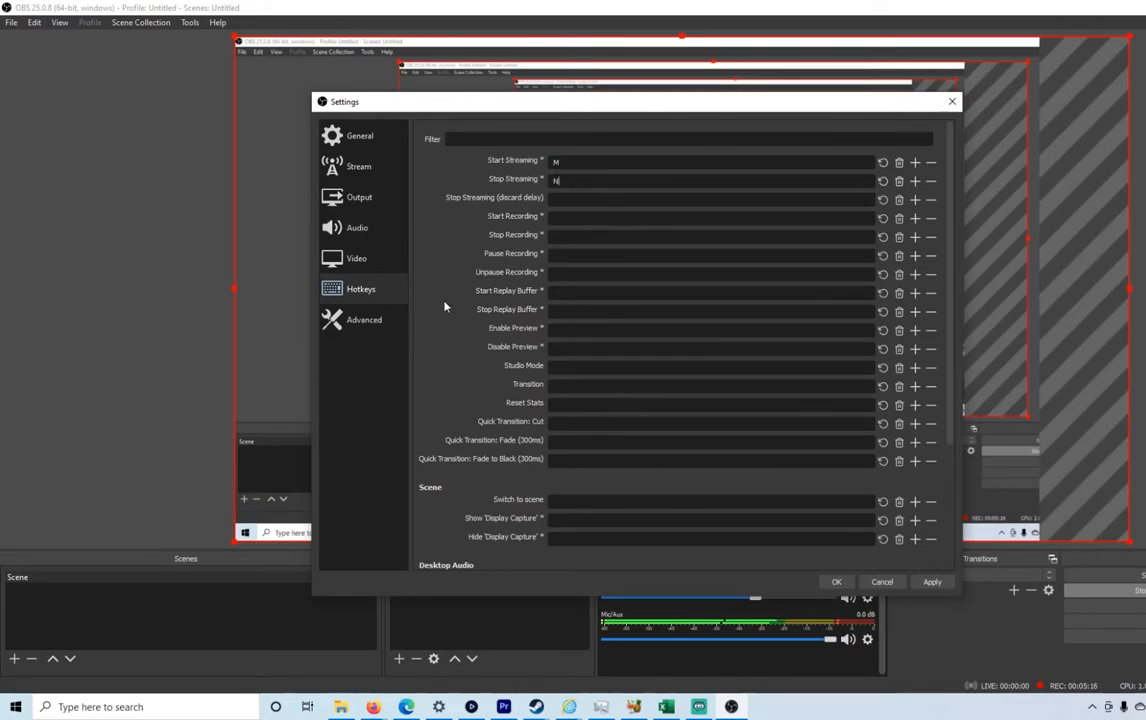
{"action": "scroll", "coordinate": [469, 307], "scroll_direction": "down", "scroll_amount": 3}
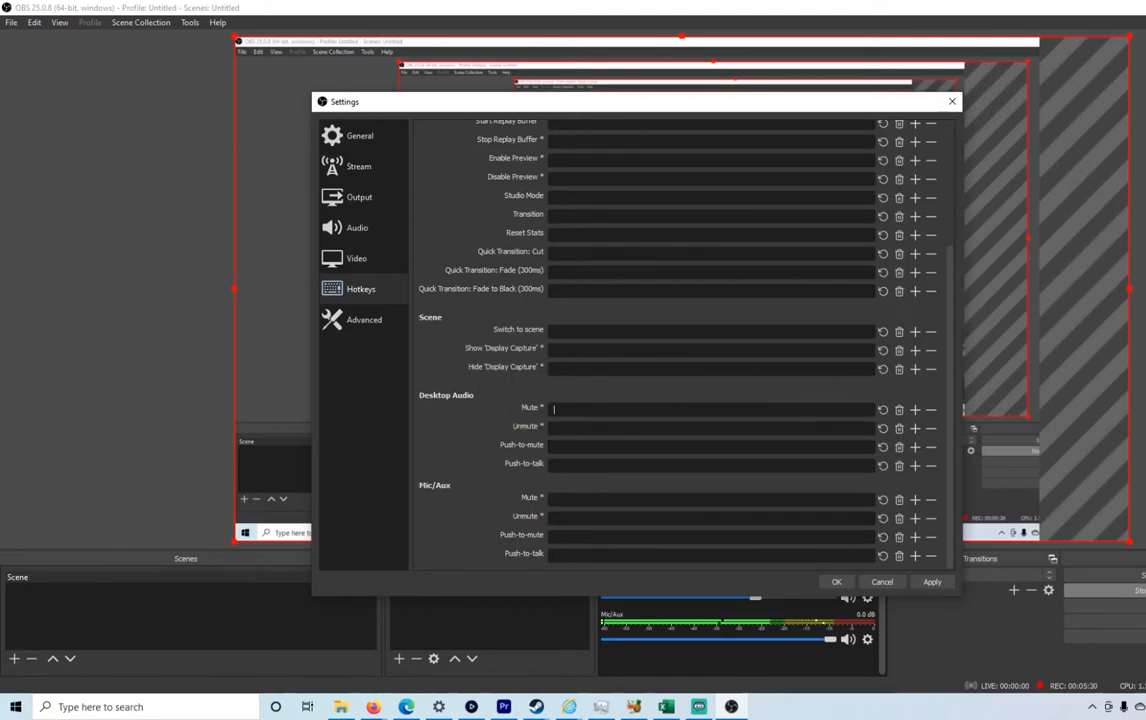
{"action": "left_click", "coordinate": [491, 414]}
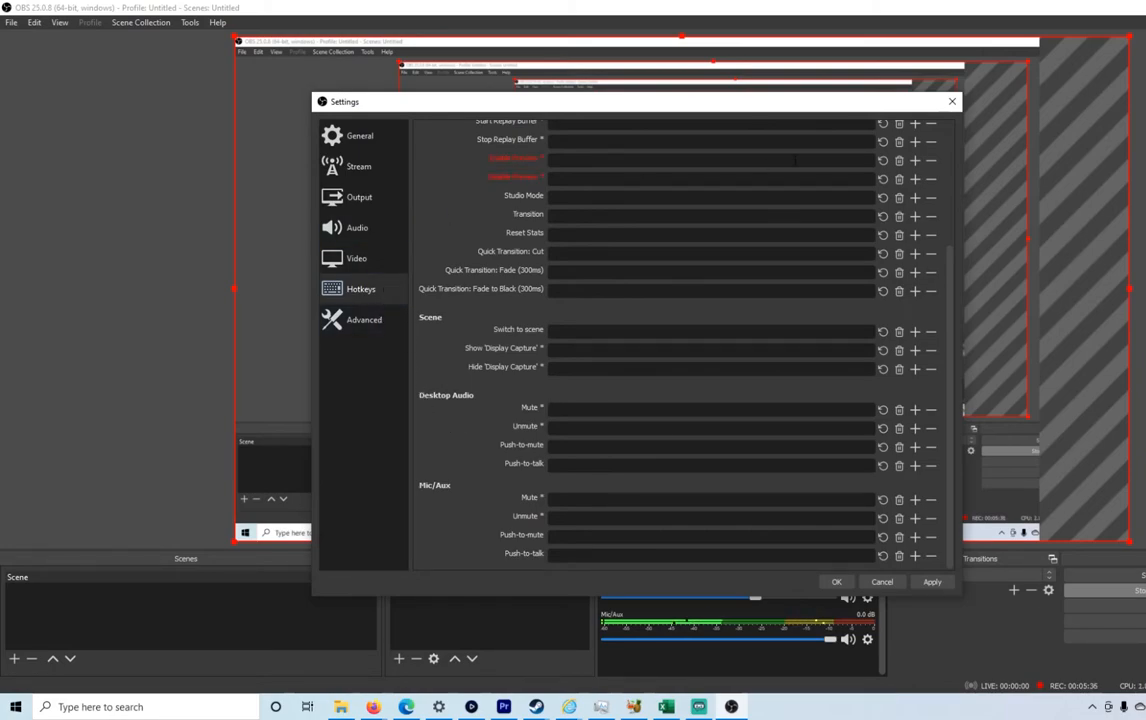
{"action": "left_click", "coordinate": [381, 320]}
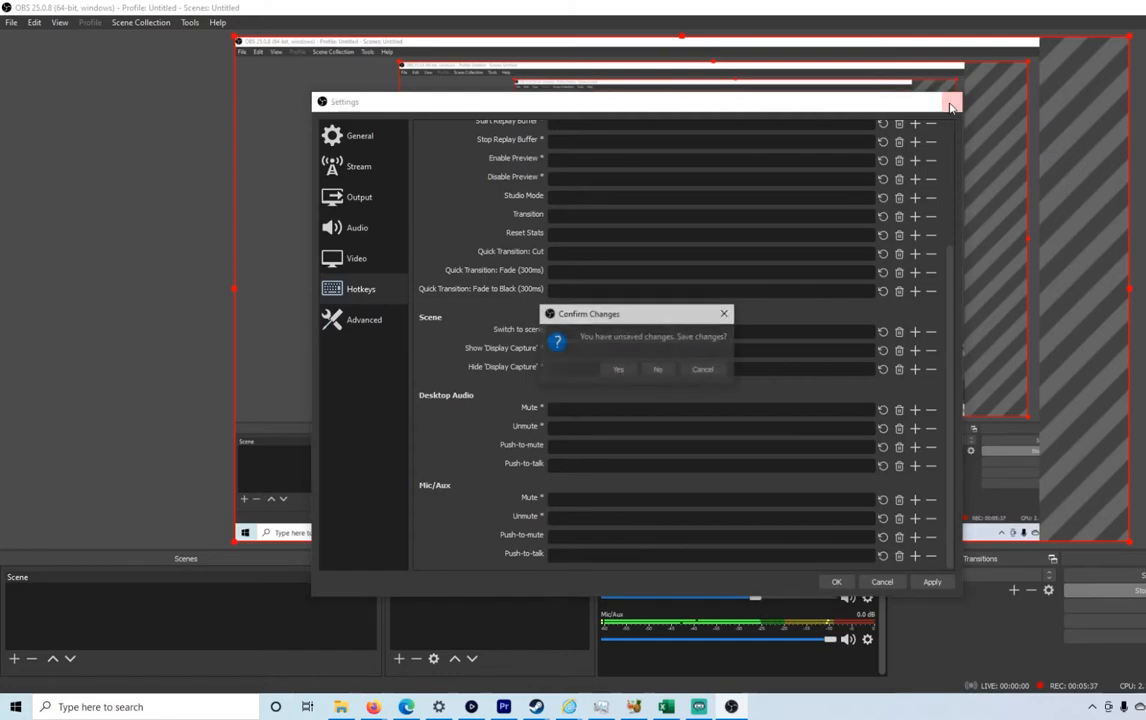
{"action": "left_click", "coordinate": [659, 371]}
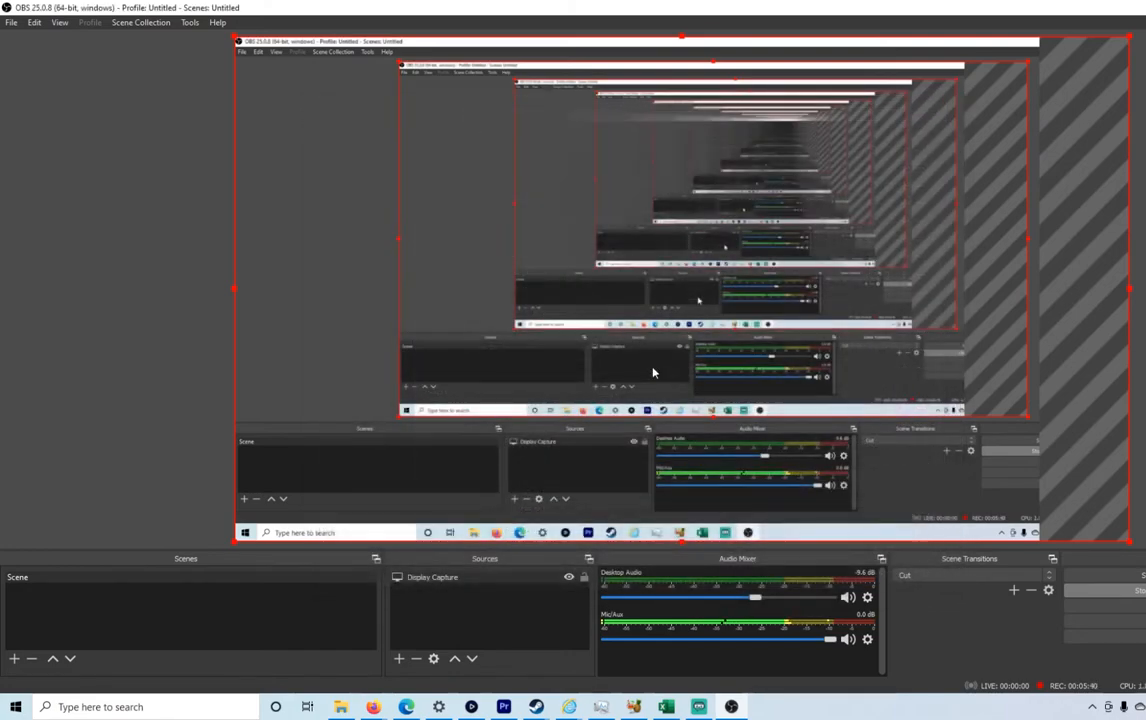
Open the Remux Recordings tool and browse the recordings in the Videos folder without choosing one
{"action": "left_click", "coordinate": [12, 22]}
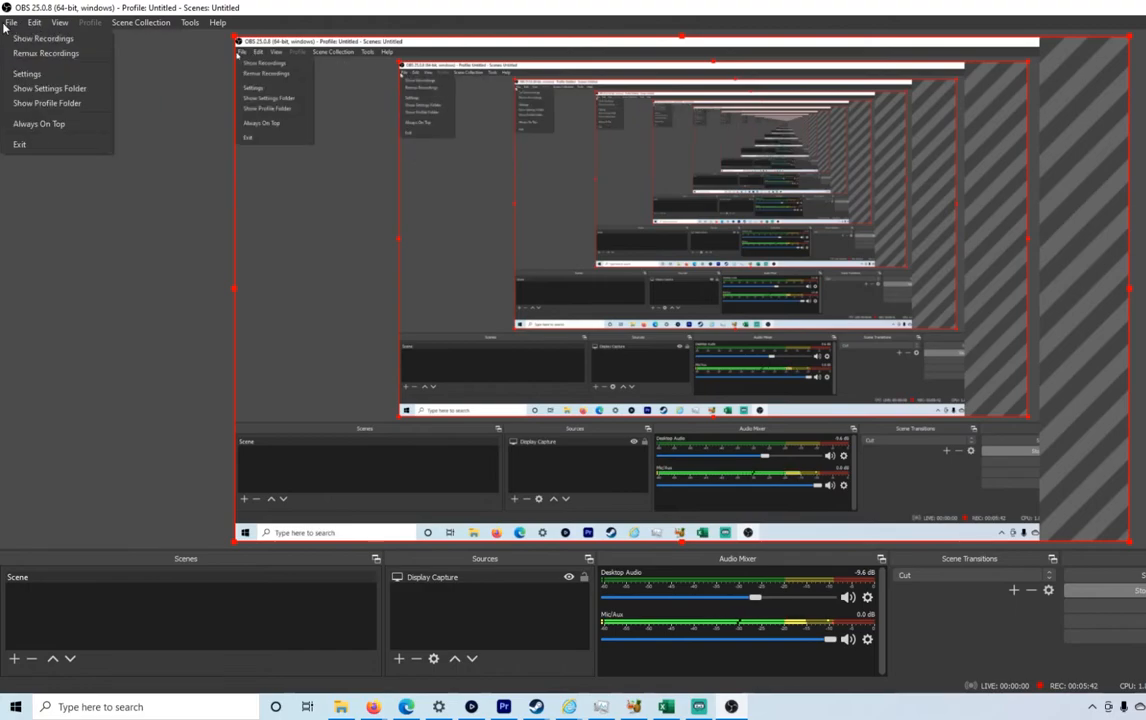
{"action": "left_click", "coordinate": [43, 54]}
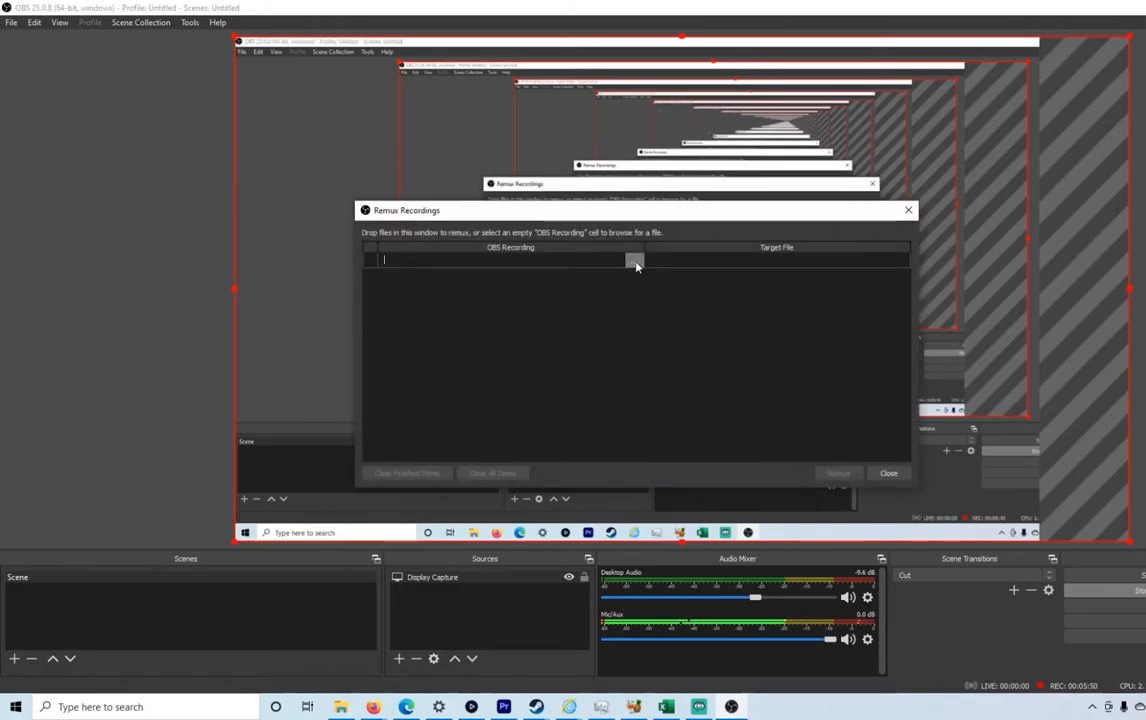
{"action": "left_click", "coordinate": [634, 260]}
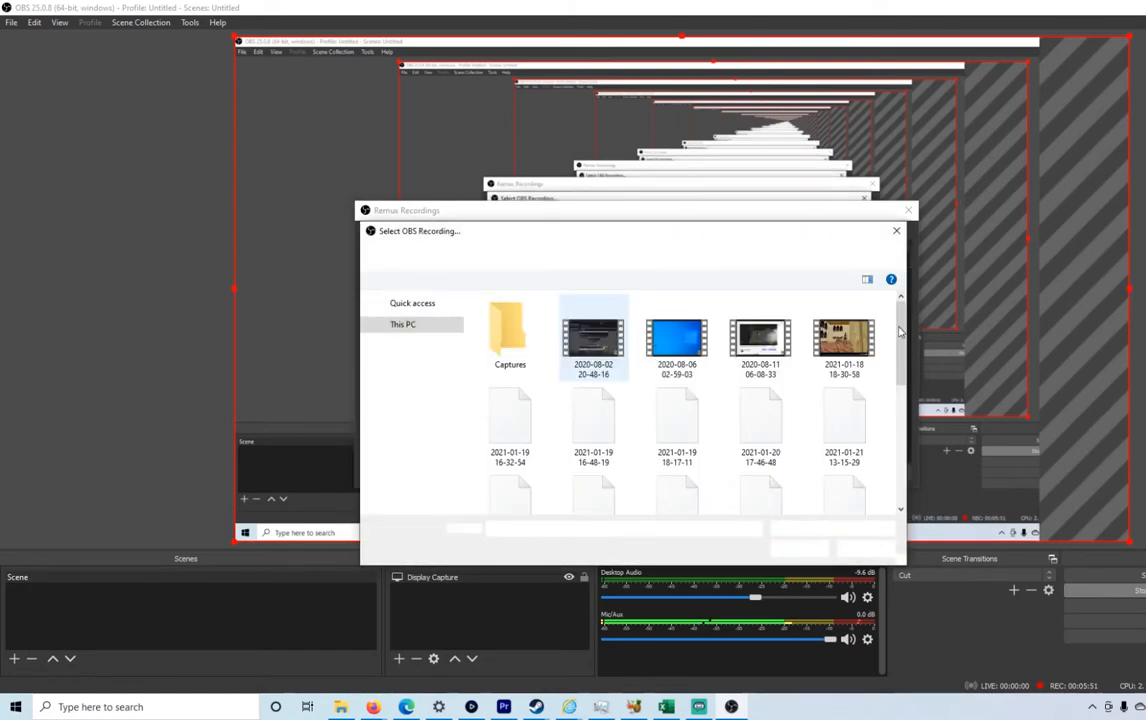
{"action": "scroll", "coordinate": [844, 345], "scroll_direction": "down", "scroll_amount": 1}
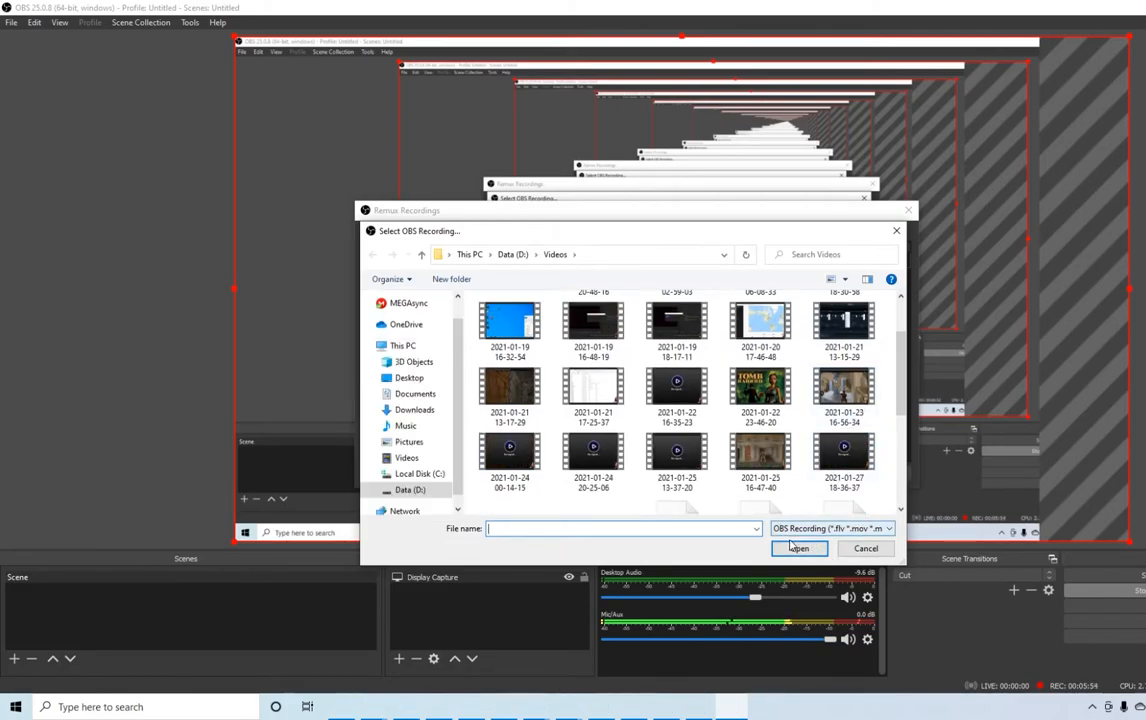
{"action": "left_click", "coordinate": [896, 230]}
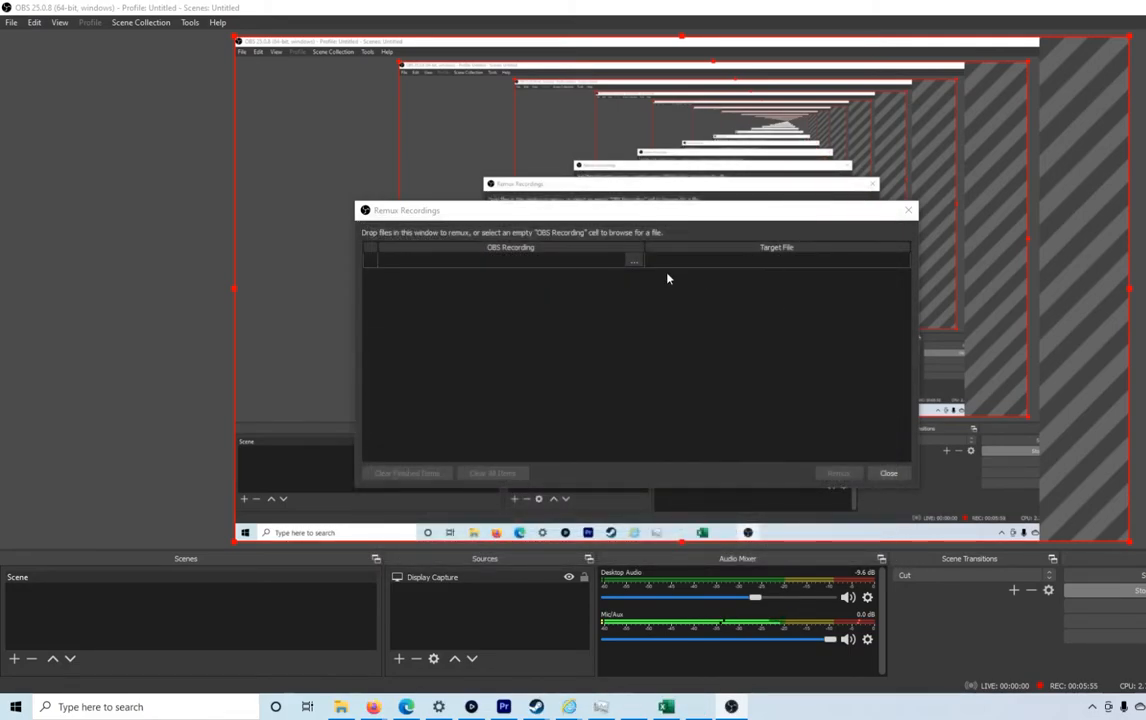
{"action": "left_click", "coordinate": [636, 263]}
{"action": "left_click", "coordinate": [593, 428]}
{"action": "left_click", "coordinate": [795, 550]}
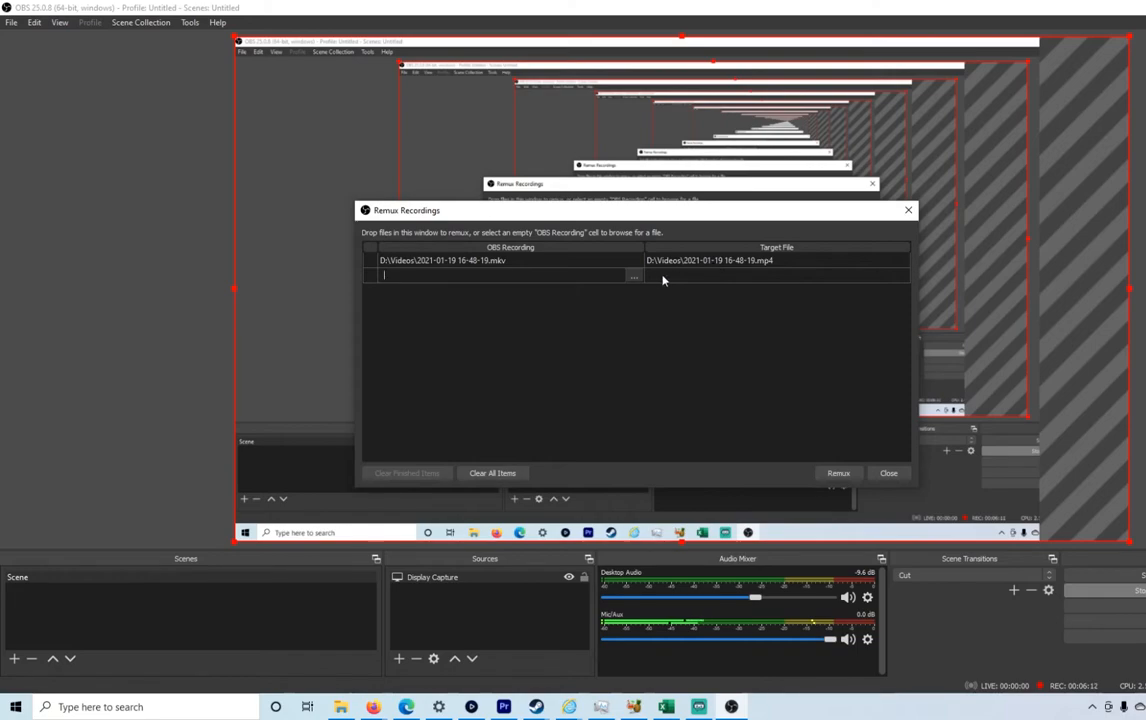
Close the Remux Recordings tool without starting the conversion
{"action": "left_click", "coordinate": [886, 473]}
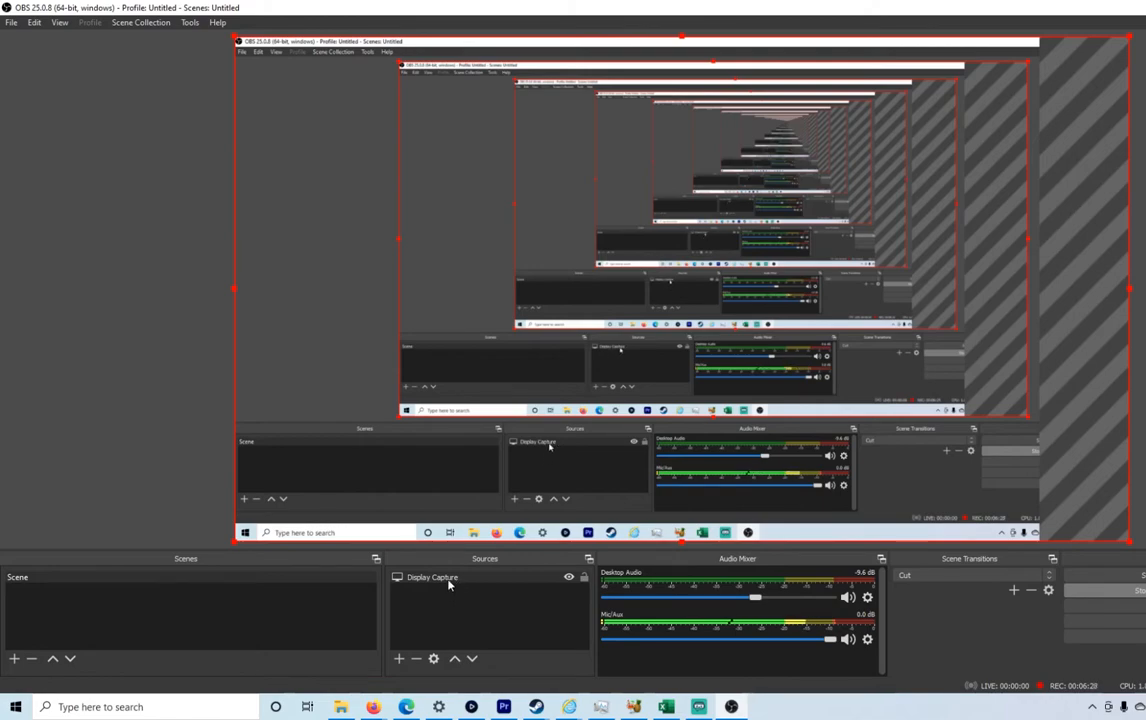
{"action": "left_click", "coordinate": [400, 661]}
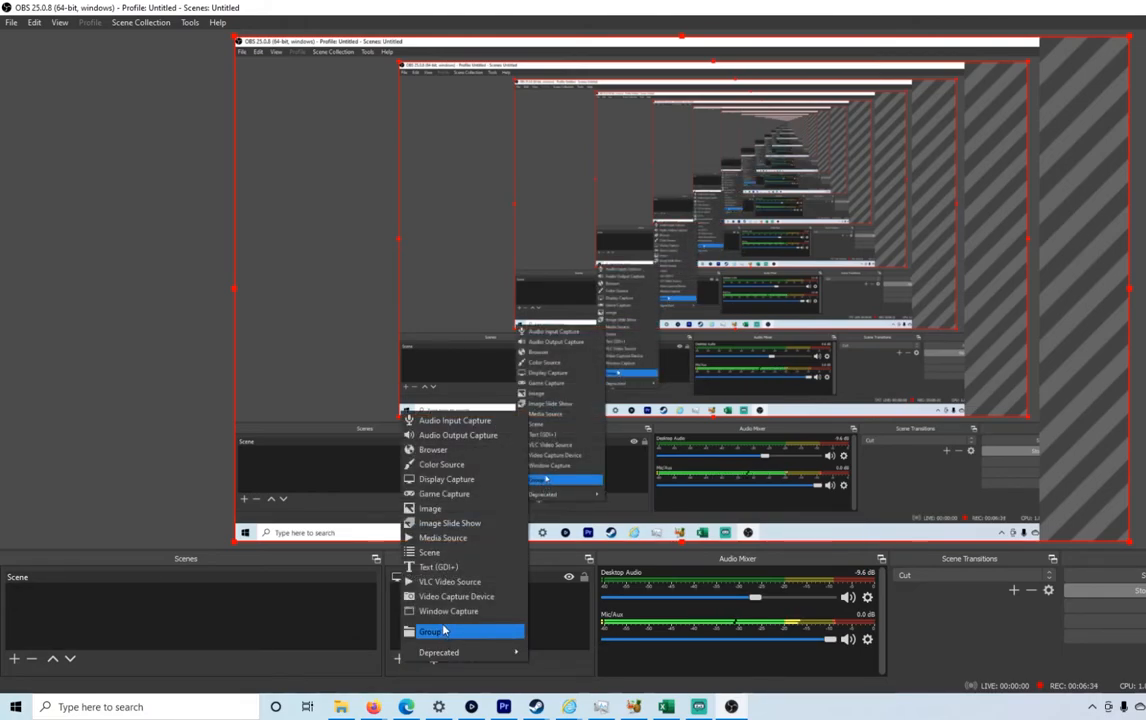
{"action": "left_click", "coordinate": [452, 480]}
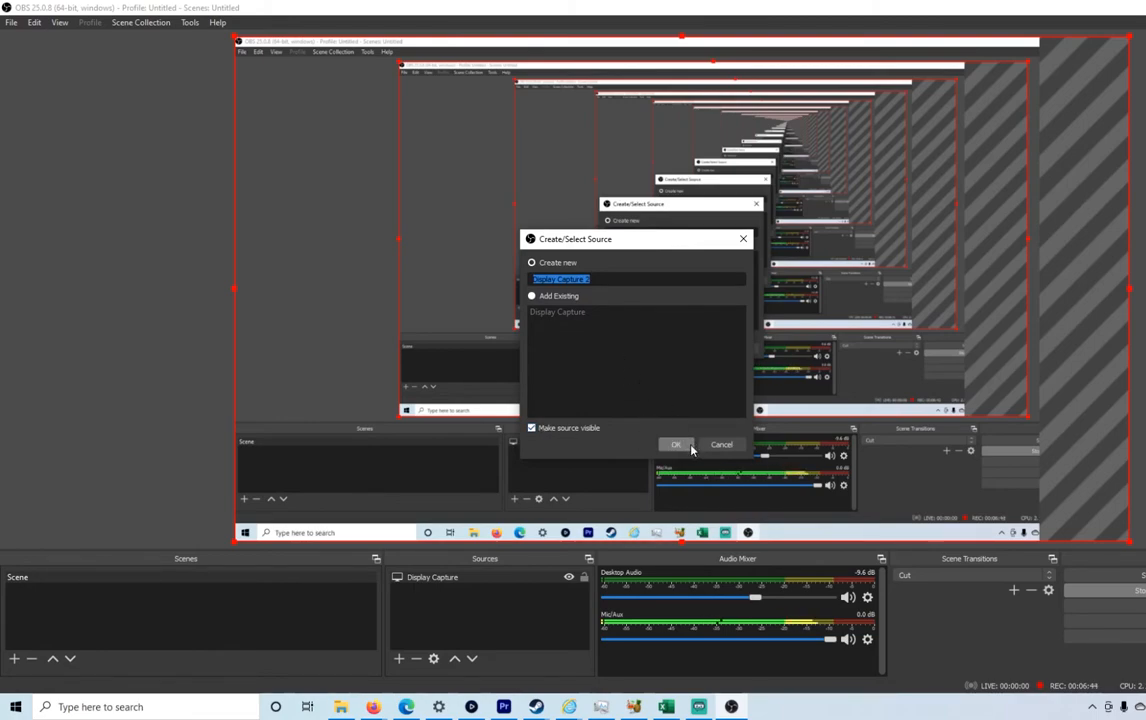
{"action": "left_click", "coordinate": [722, 446]}
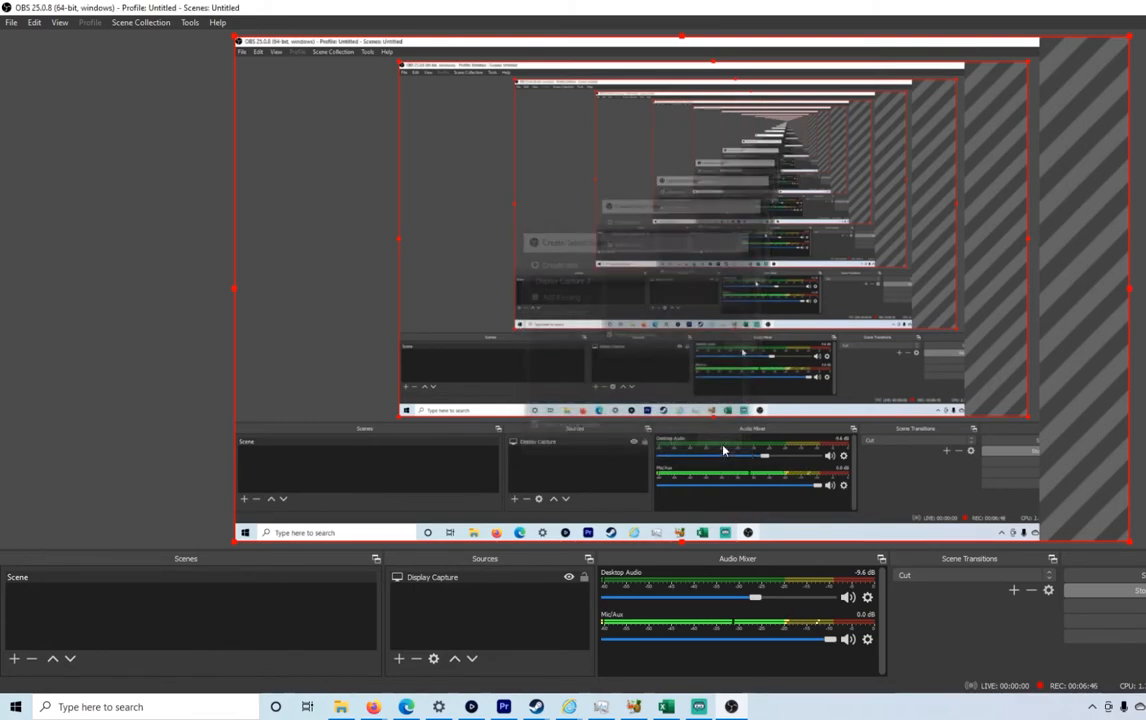
Add a new Game Capture source in the Capture any fullscreen application mode, keeping its default options
{"action": "left_click", "coordinate": [398, 660]}
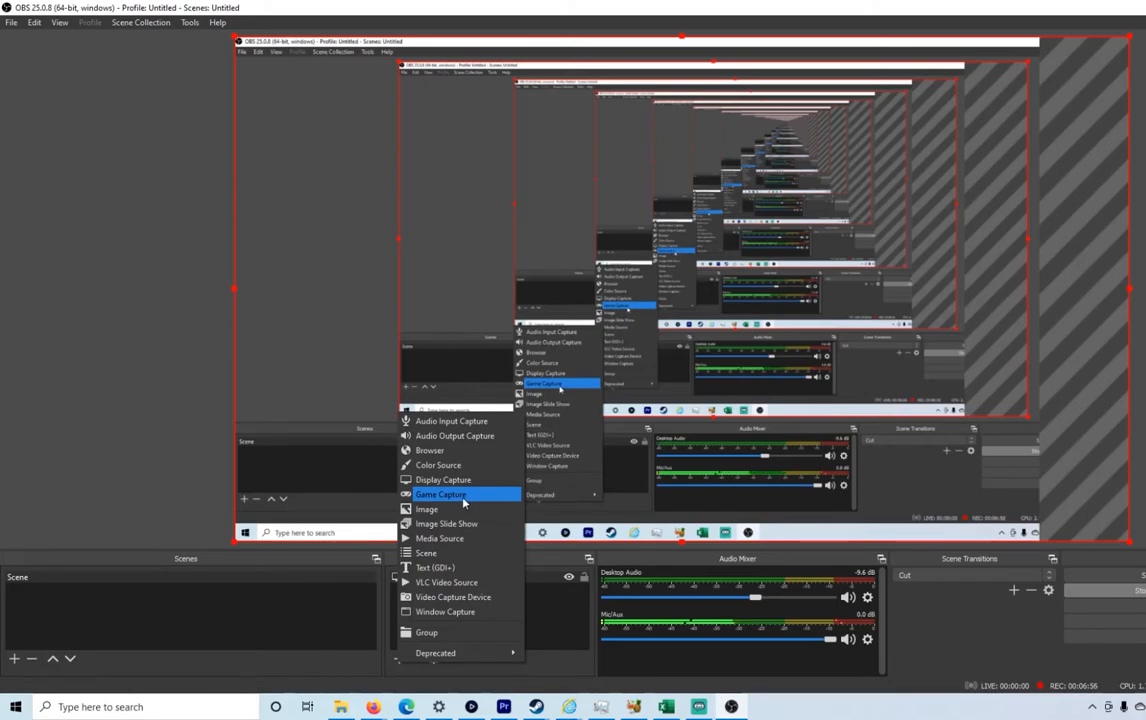
{"action": "key", "text": "Escape"}
{"action": "key", "text": "Return"}
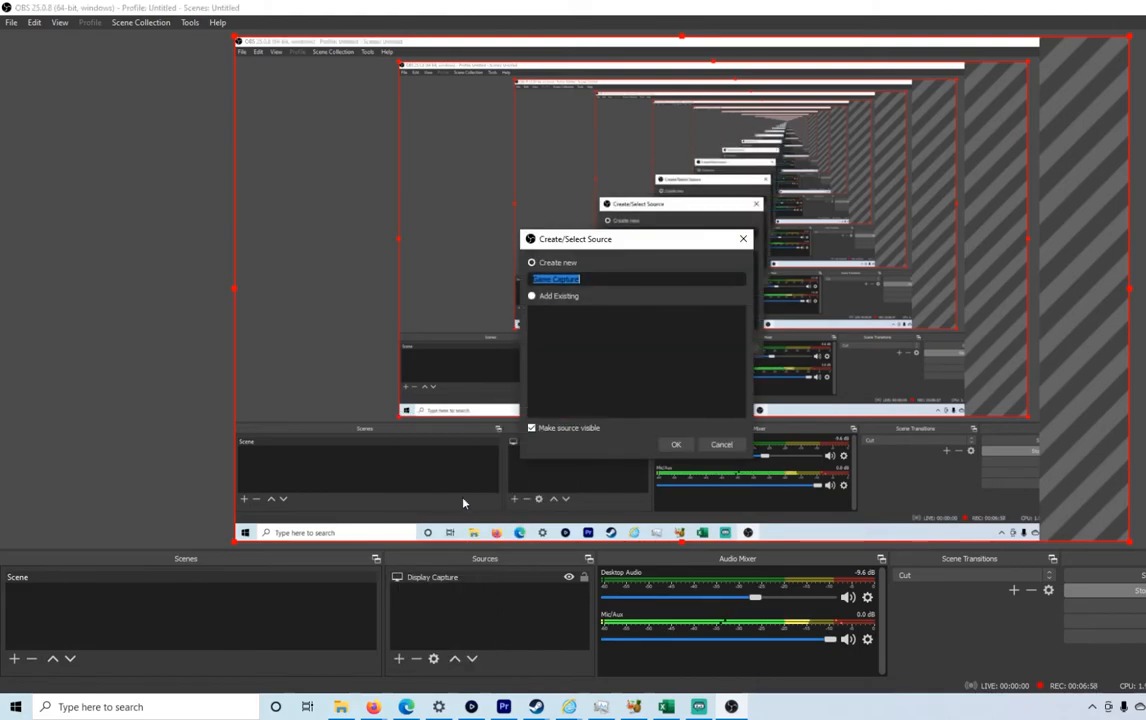
{"action": "left_click", "coordinate": [684, 447]}
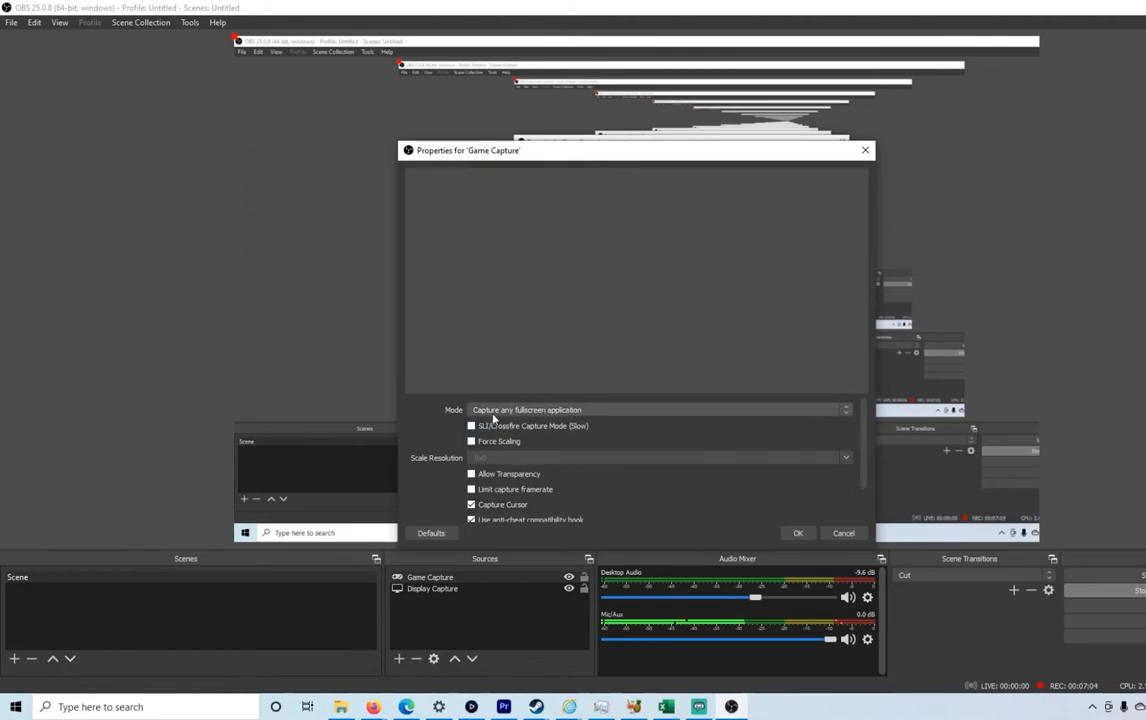
{"action": "left_click", "coordinate": [847, 412]}
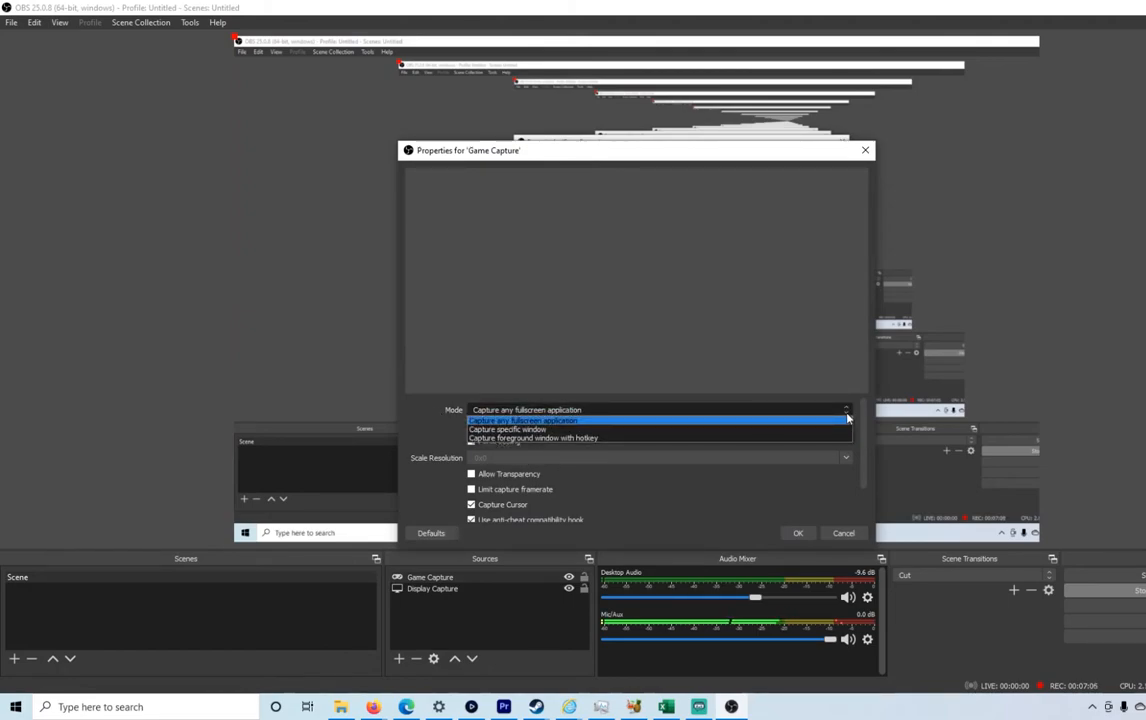
{"action": "left_click", "coordinate": [847, 419]}
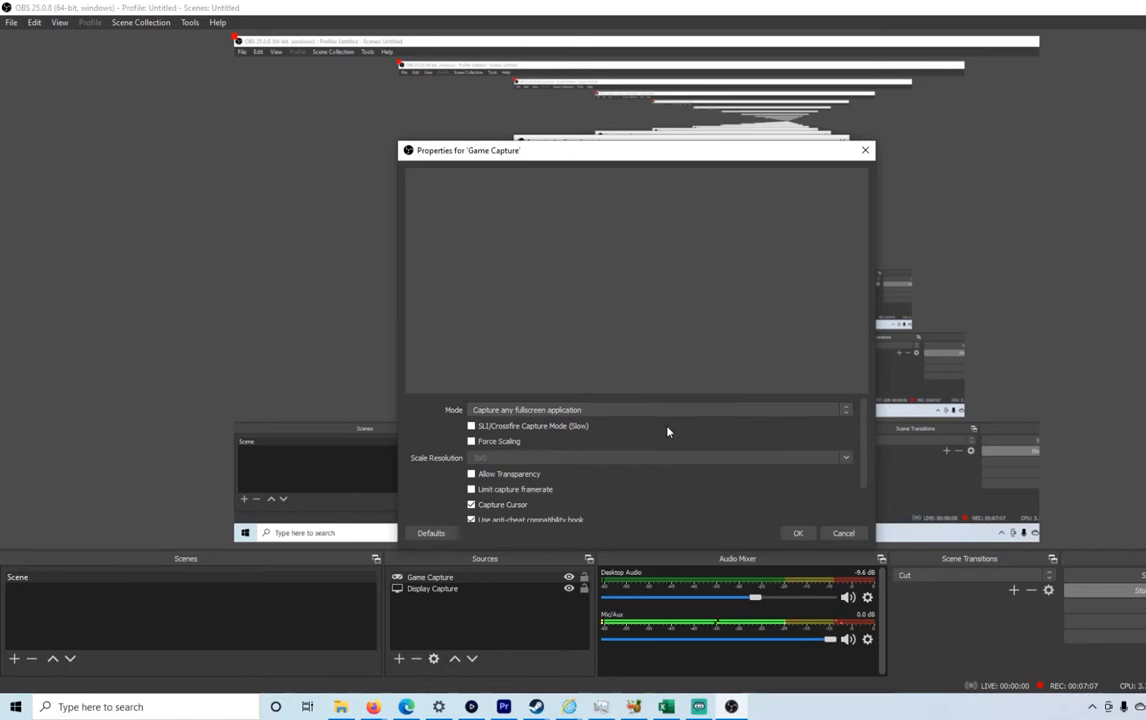
{"action": "left_click", "coordinate": [472, 442]}
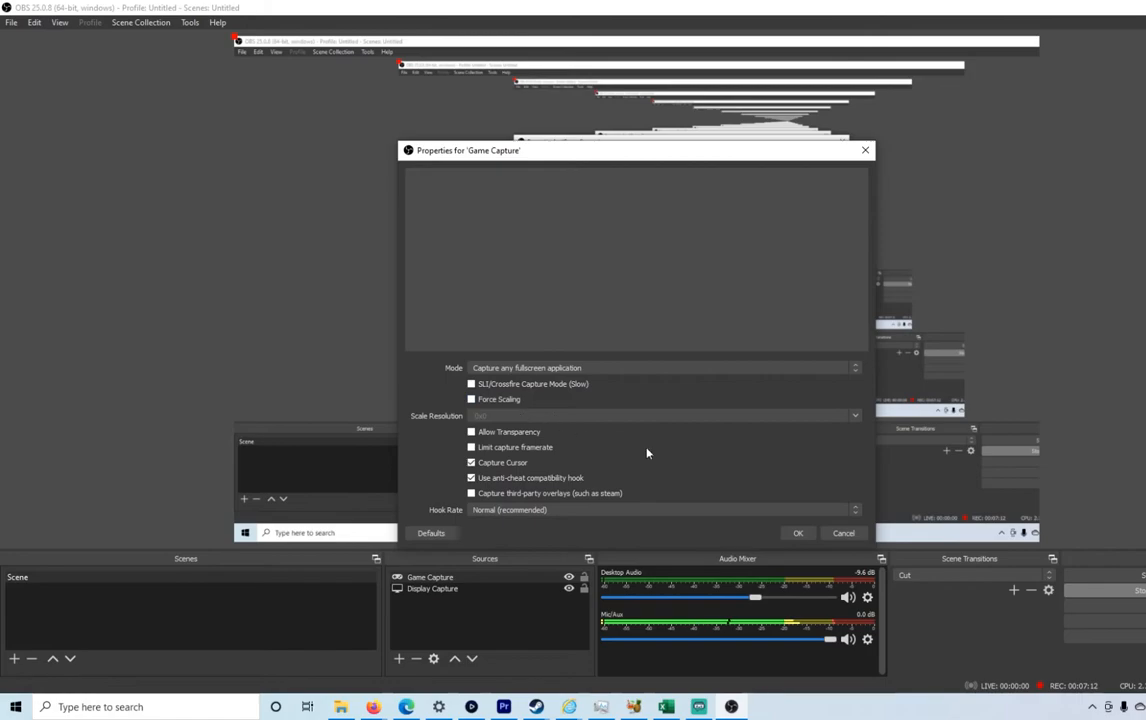
{"action": "left_click", "coordinate": [796, 533]}
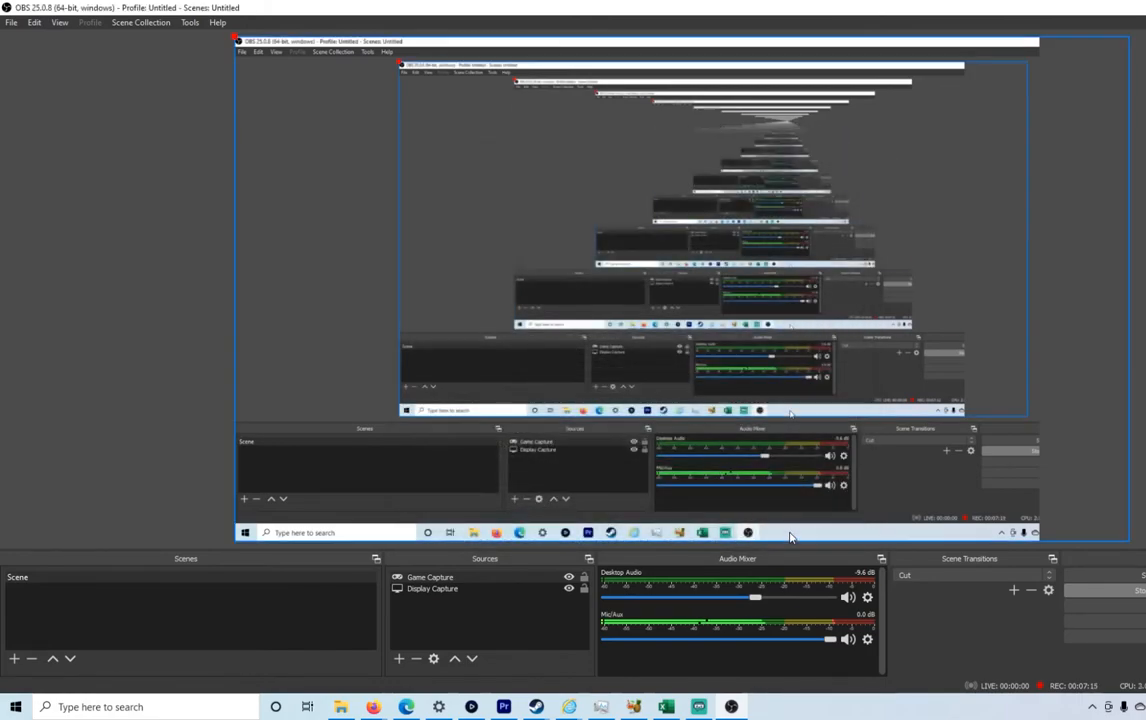
Add a new Video Capture Device source that uses the NexiGo HD Webcam as its device
{"action": "left_click", "coordinate": [400, 659]}
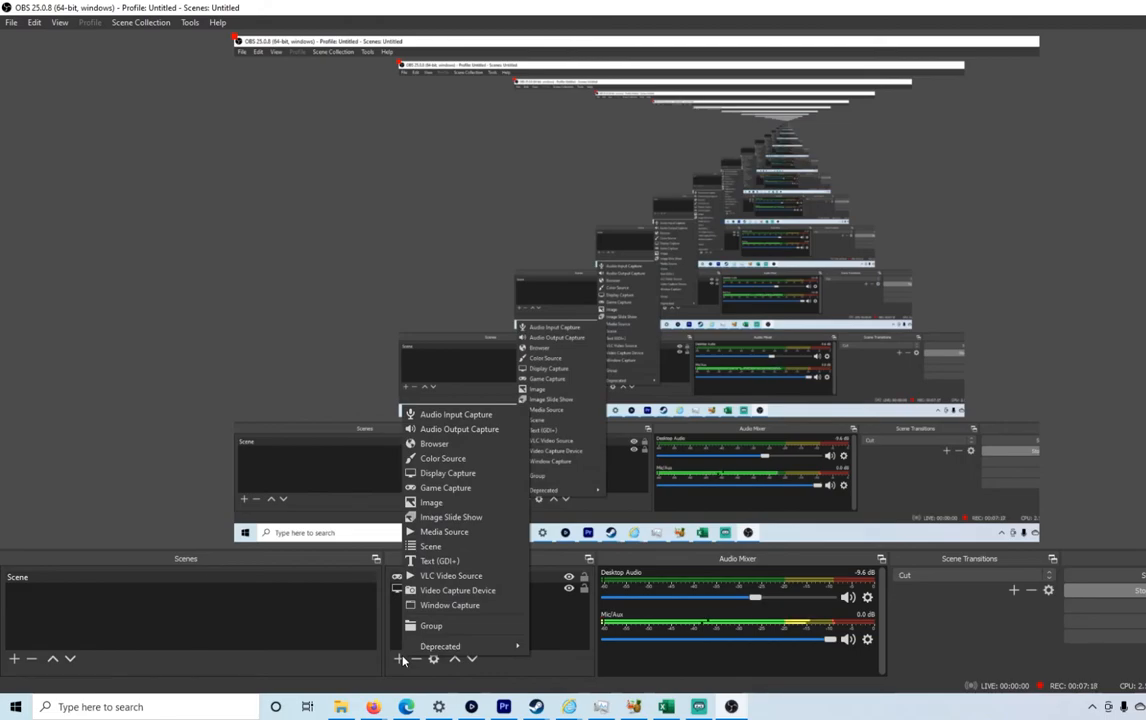
{"action": "mouse_move", "coordinate": [437, 645]}
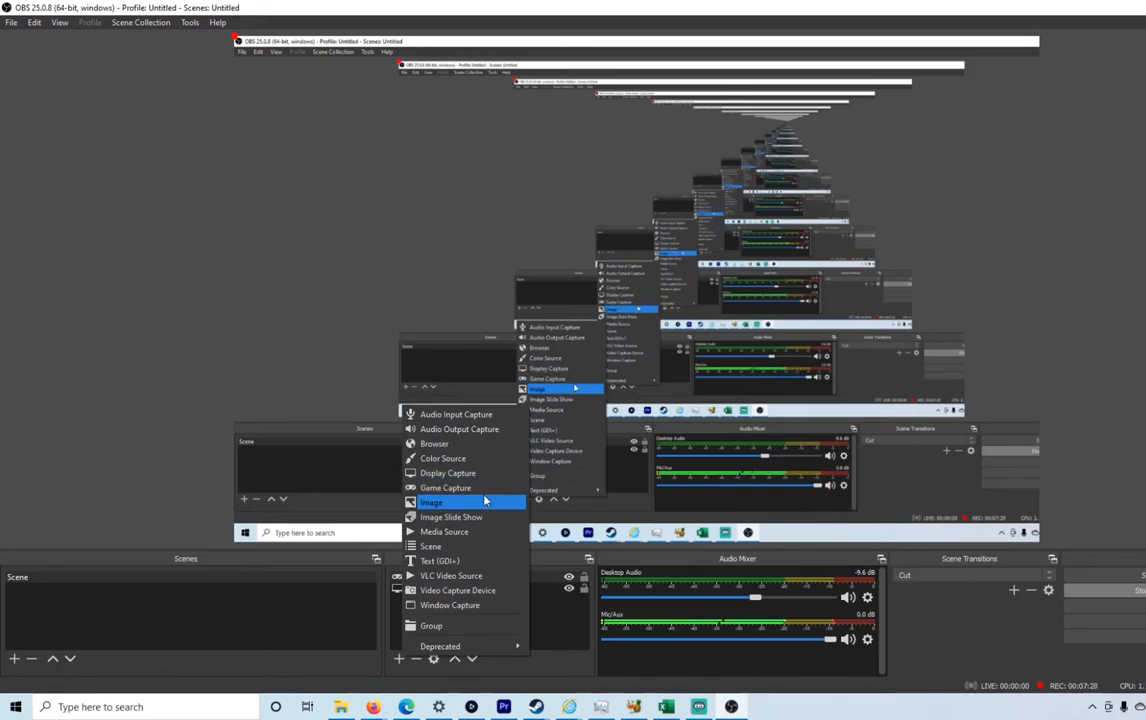
{"action": "left_click", "coordinate": [467, 592]}
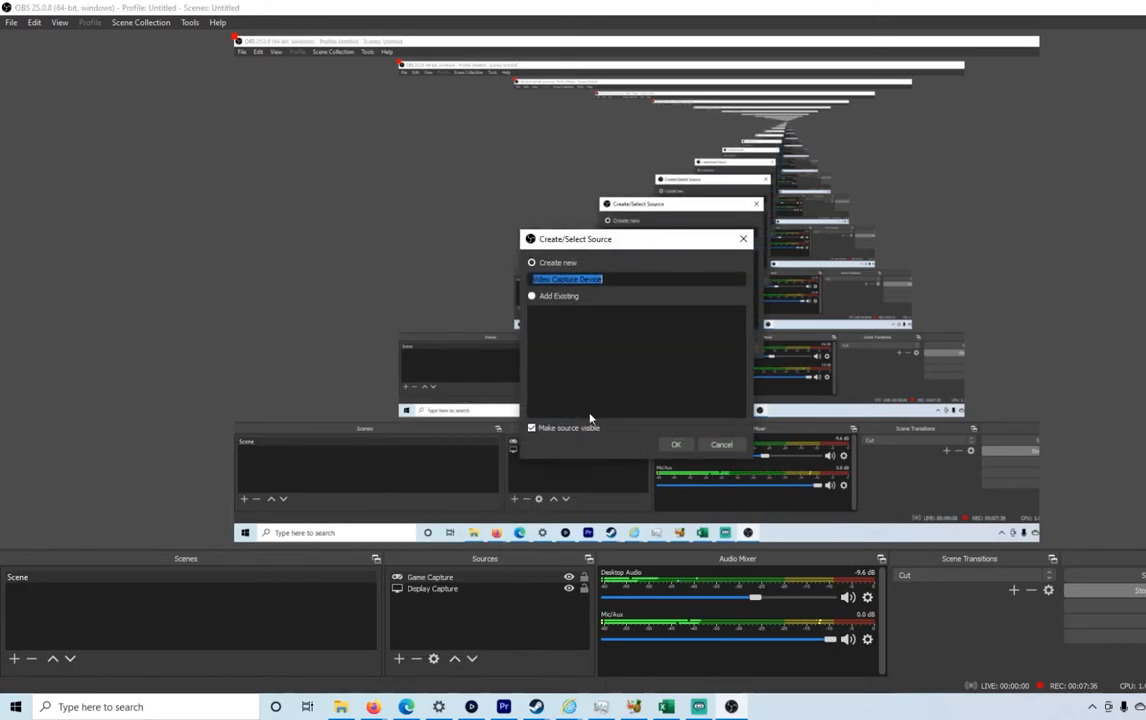
{"action": "left_click", "coordinate": [676, 446]}
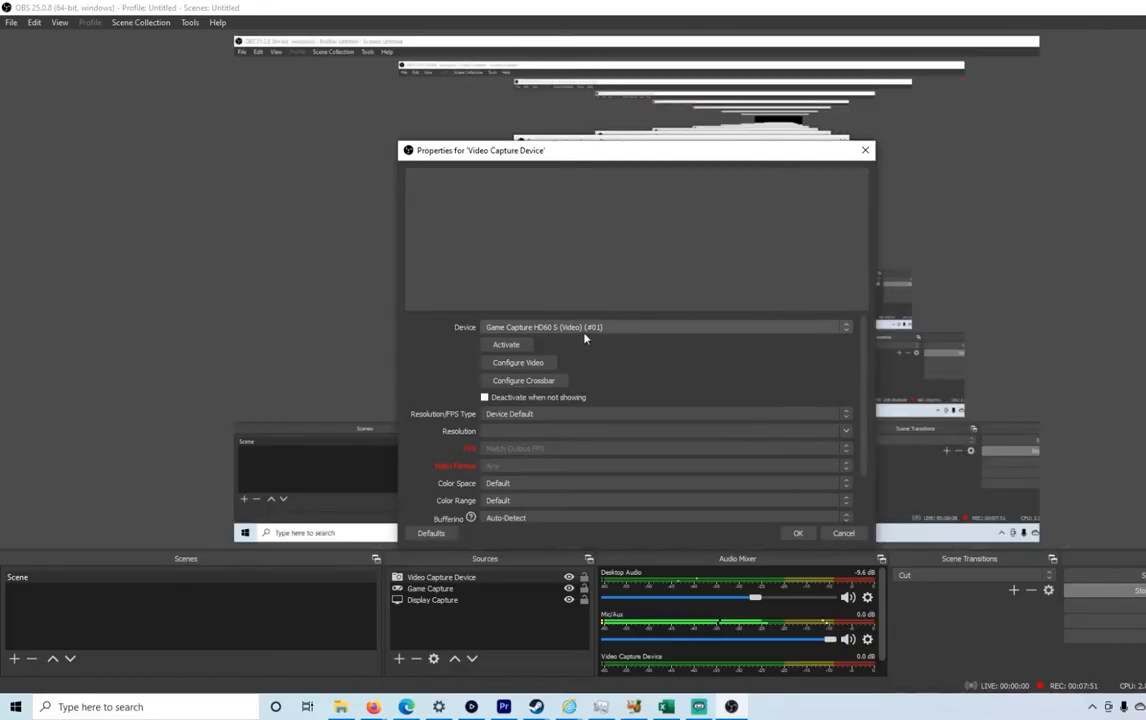
{"action": "left_click", "coordinate": [520, 327]}
{"action": "left_click", "coordinate": [558, 347]}
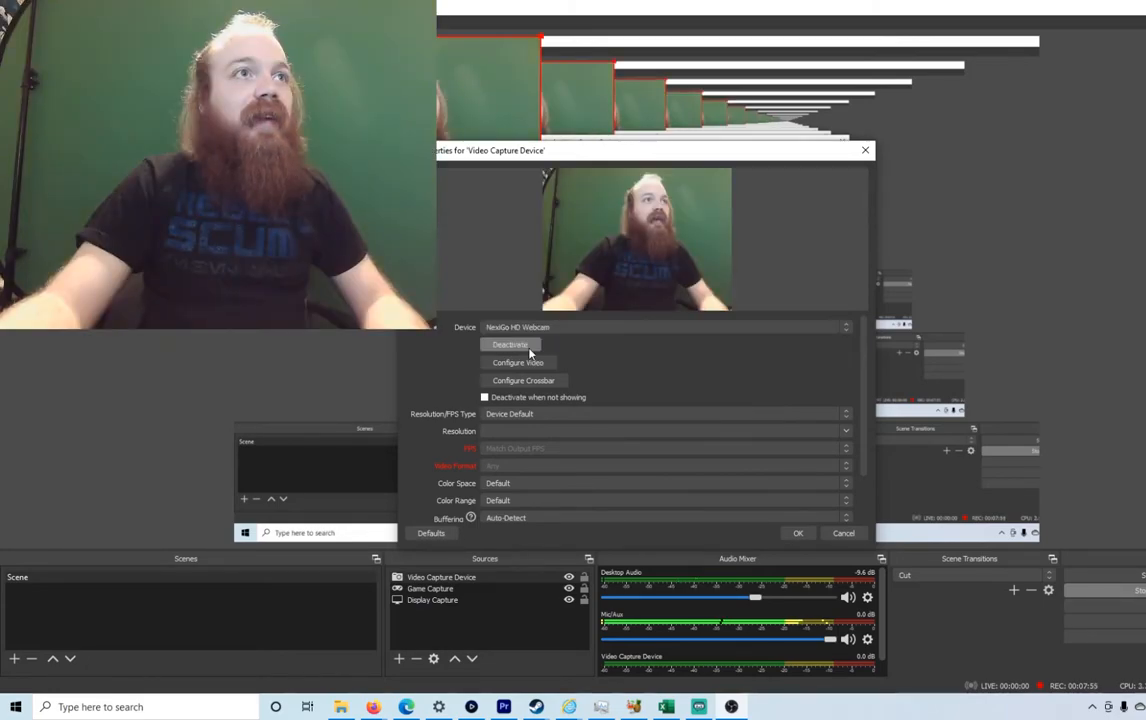
{"action": "left_click", "coordinate": [798, 533]}
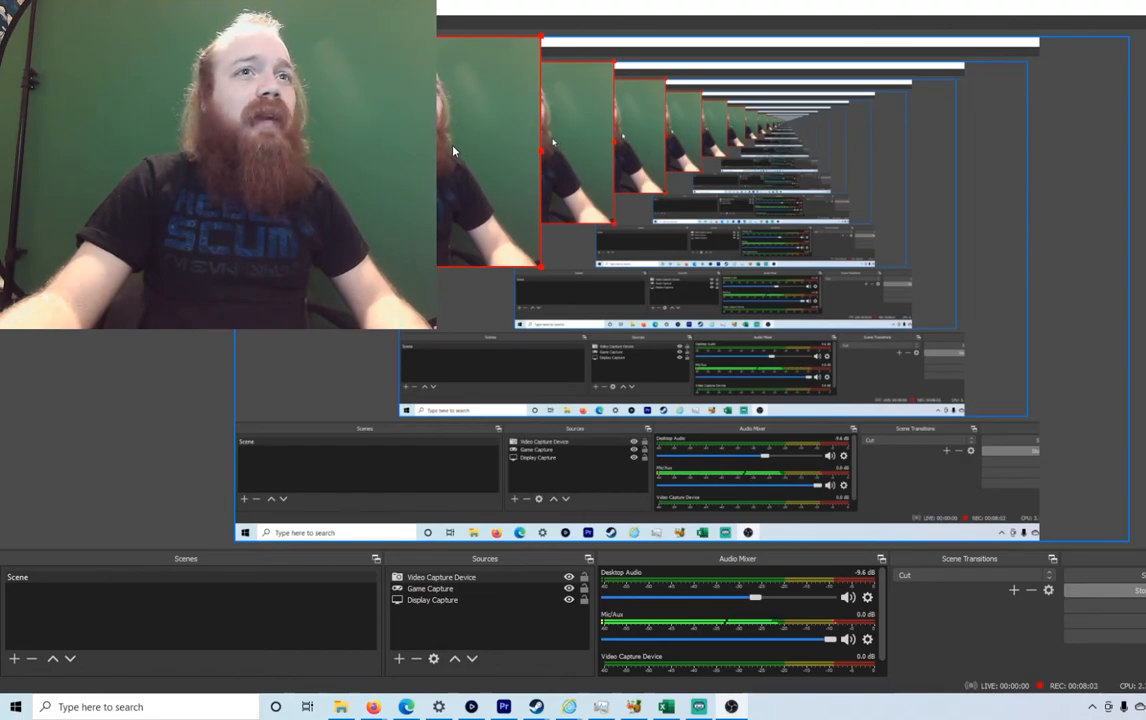
Move the webcam source into the lower-right corner of the canvas and scale it down to a small overlay
{"action": "left_click_drag", "start_coordinate": [396, 131], "coordinate": [596, 248]}
{"action": "left_click_drag", "start_coordinate": [505, 215], "coordinate": [823, 384]}
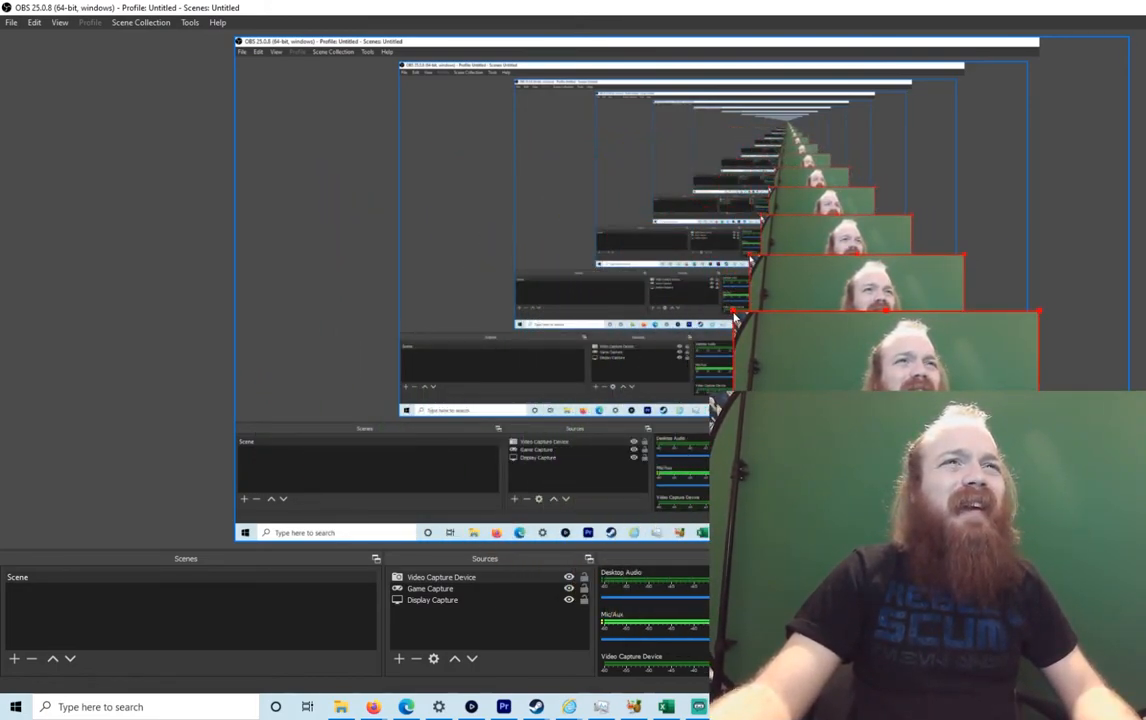
{"action": "left_click_drag", "start_coordinate": [733, 318], "coordinate": [867, 440]}
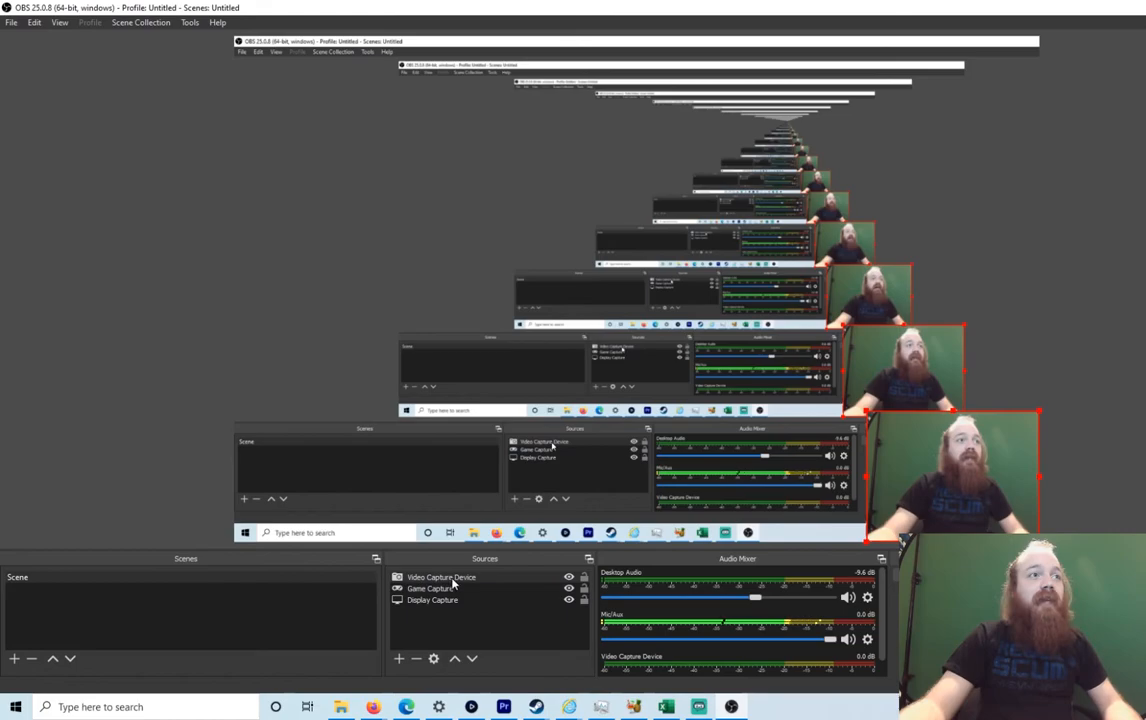
Try the Video Capture Device beneath Display Capture in the source order and return it above Game Capture
{"action": "left_click_drag", "start_coordinate": [435, 578], "coordinate": [435, 610]}
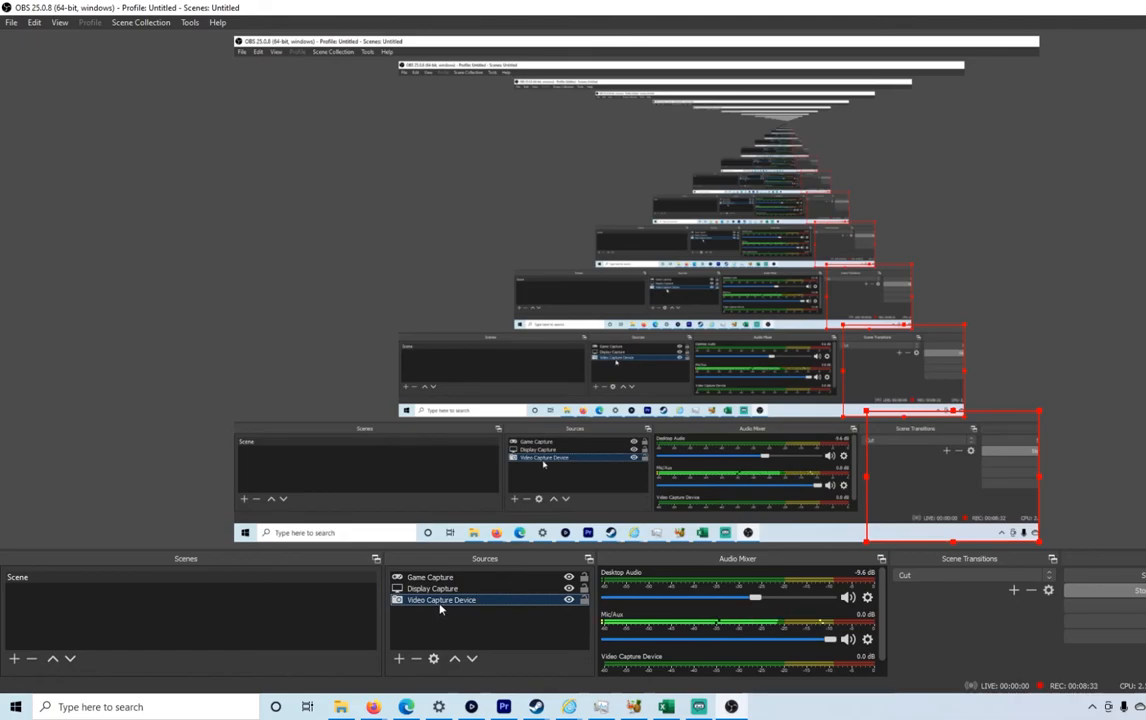
{"action": "left_click", "coordinate": [432, 578], "text": "shift"}
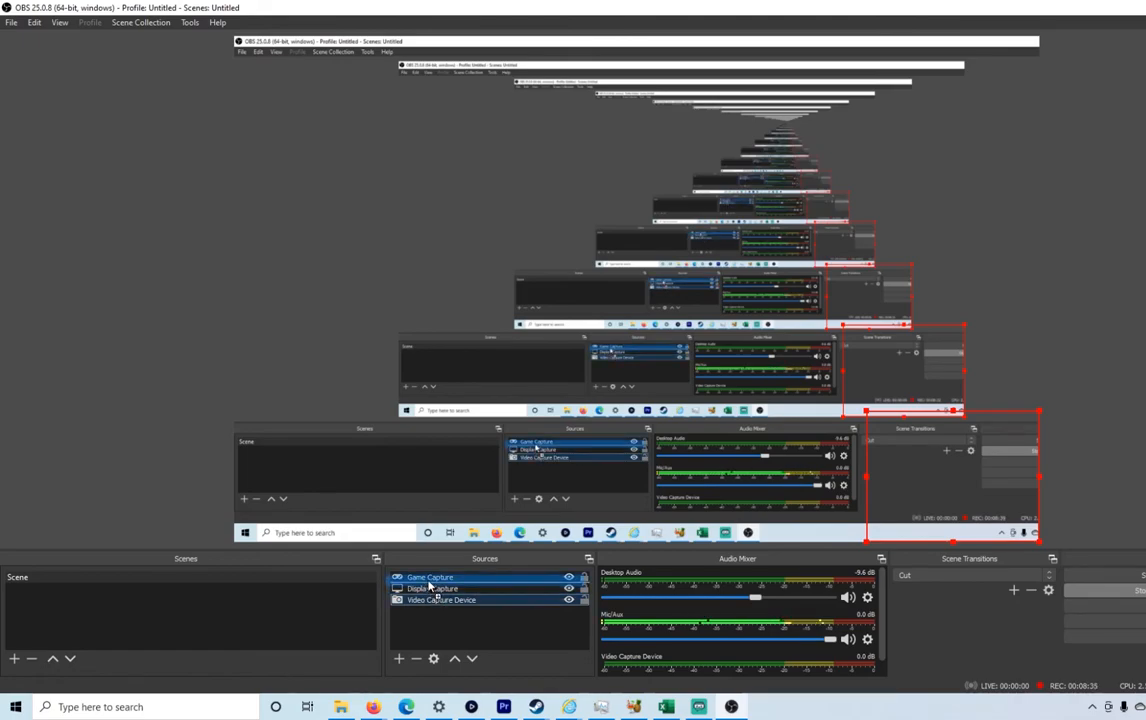
{"action": "left_click_drag", "start_coordinate": [432, 600], "coordinate": [447, 574]}
Raise the Desktop Audio volume to 0.0 dB and lower it back to about -10 dB
{"action": "left_click_drag", "start_coordinate": [780, 597], "coordinate": [830, 597]}
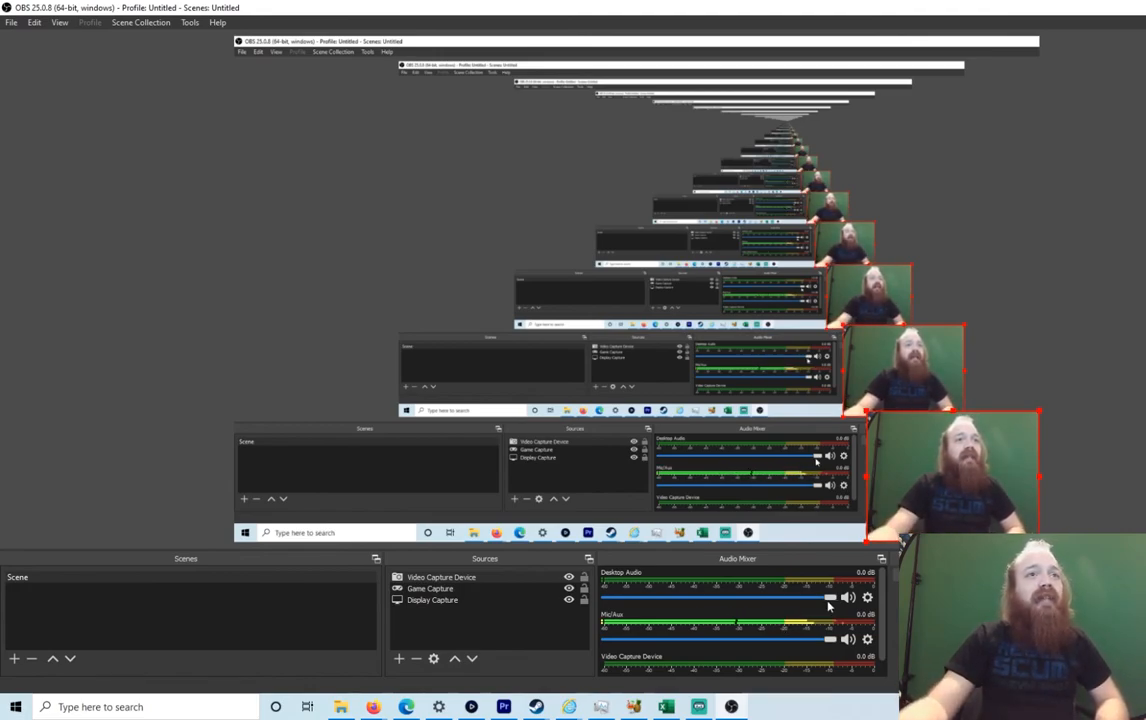
{"action": "left_click_drag", "start_coordinate": [831, 600], "coordinate": [755, 609]}
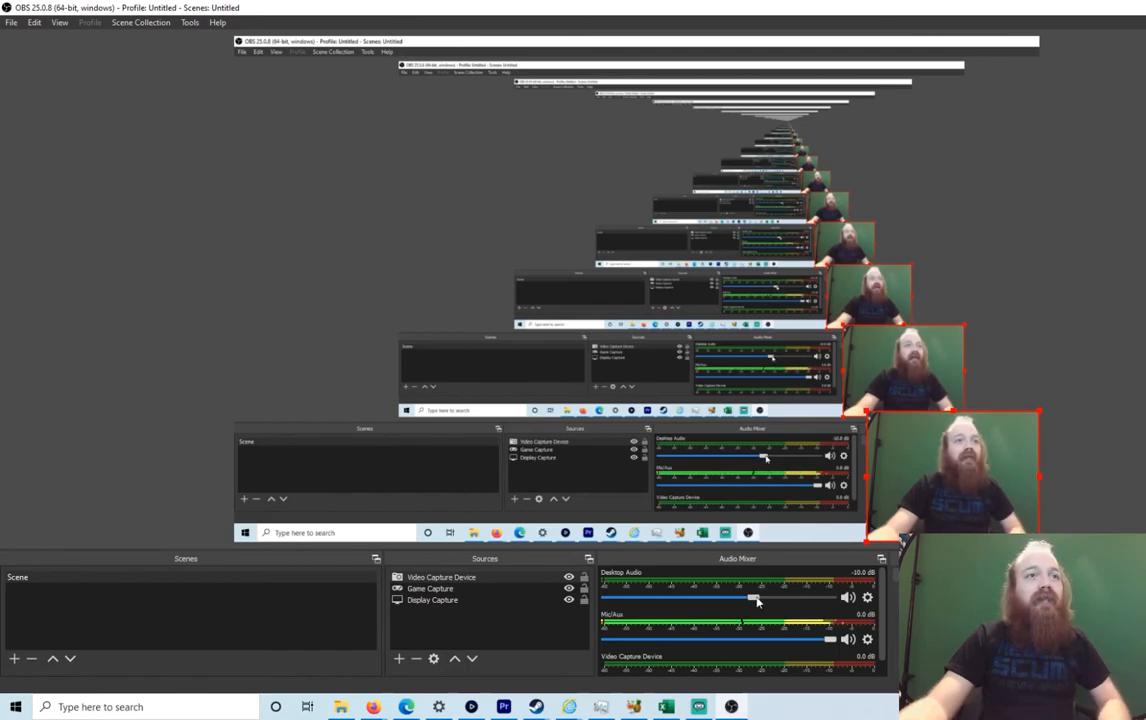
{"action": "mouse_move", "coordinate": [757, 600]}
{"action": "left_mouse_down"}
{"action": "mouse_move", "coordinate": [722, 598]}
{"action": "mouse_move", "coordinate": [753, 599]}
{"action": "left_mouse_up"}
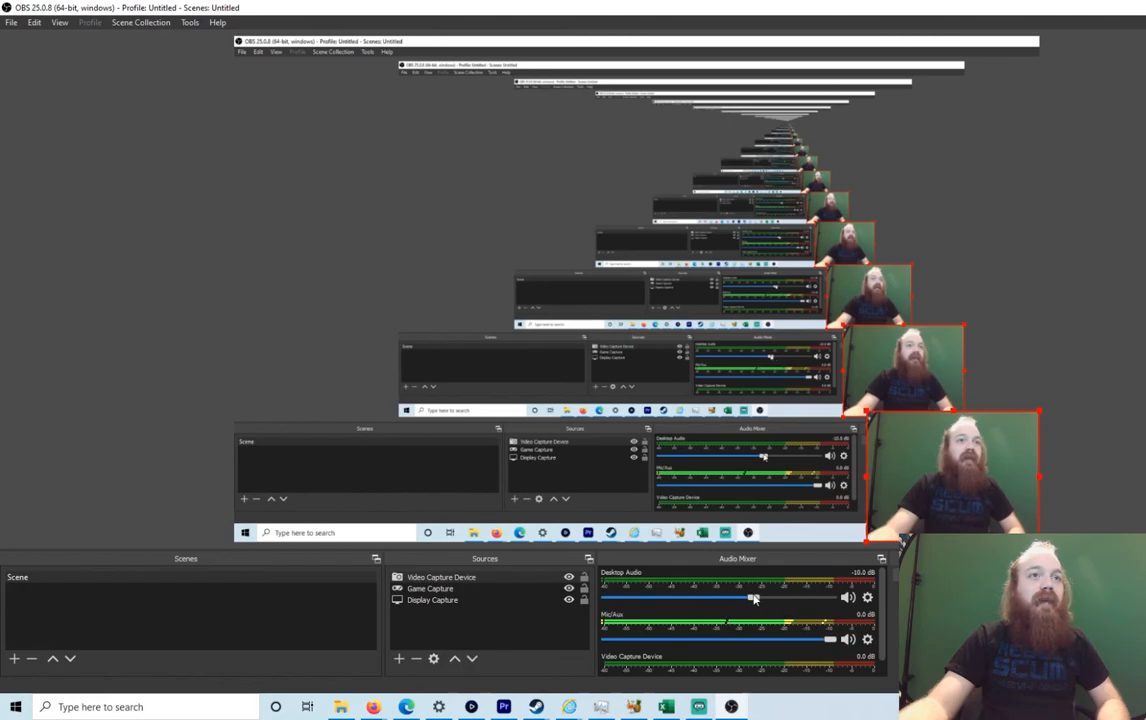